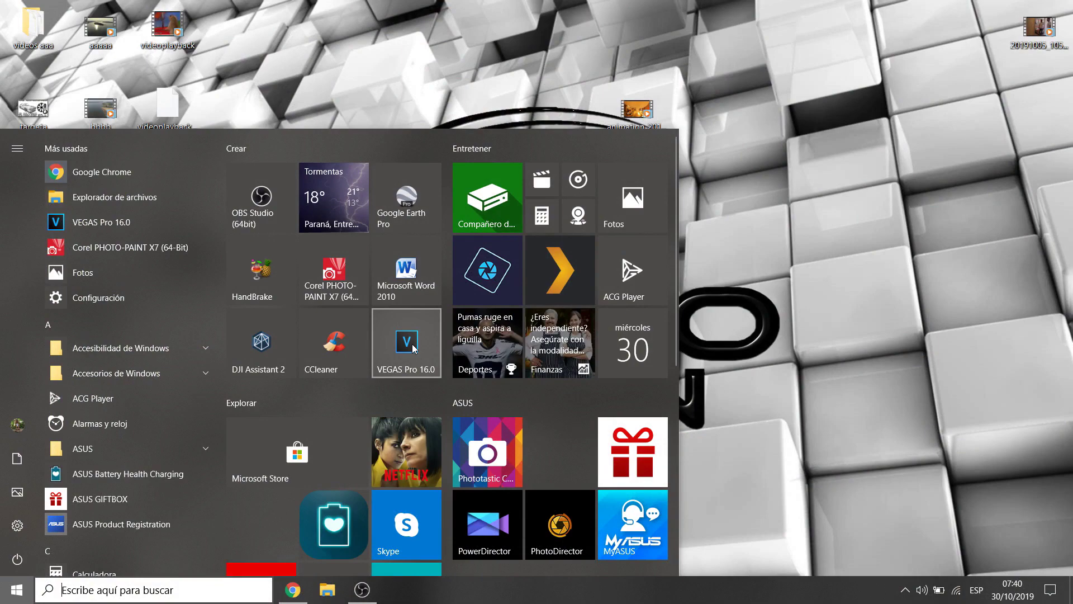
# Step: Launch VEGAS Pro 16.0 and open the recent project "modelo de video para explicar.veg"
pyautogui.click(414, 348)
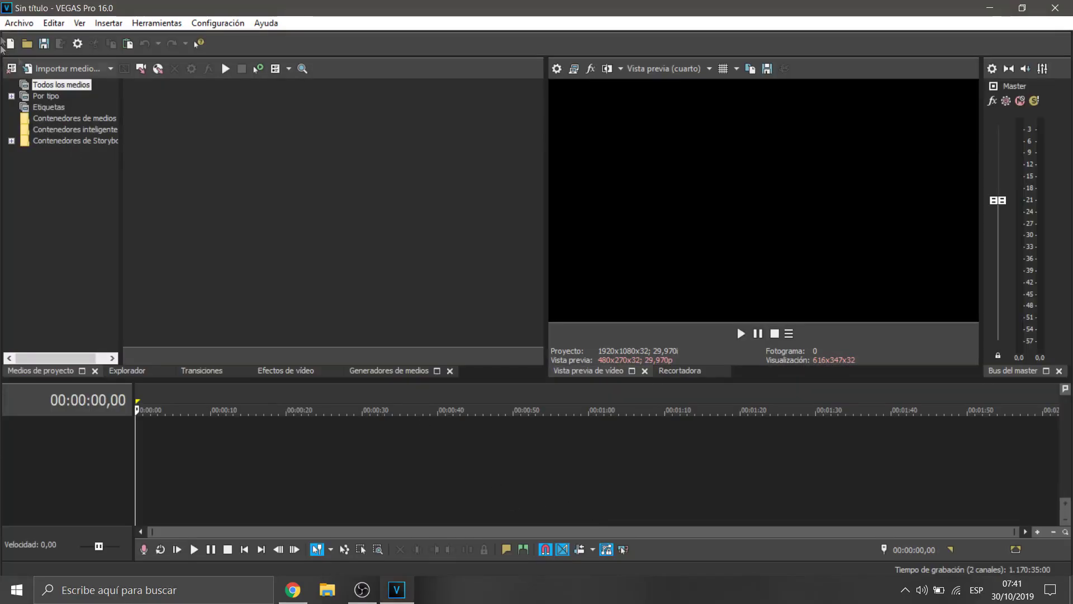
pyautogui.click(18, 23)
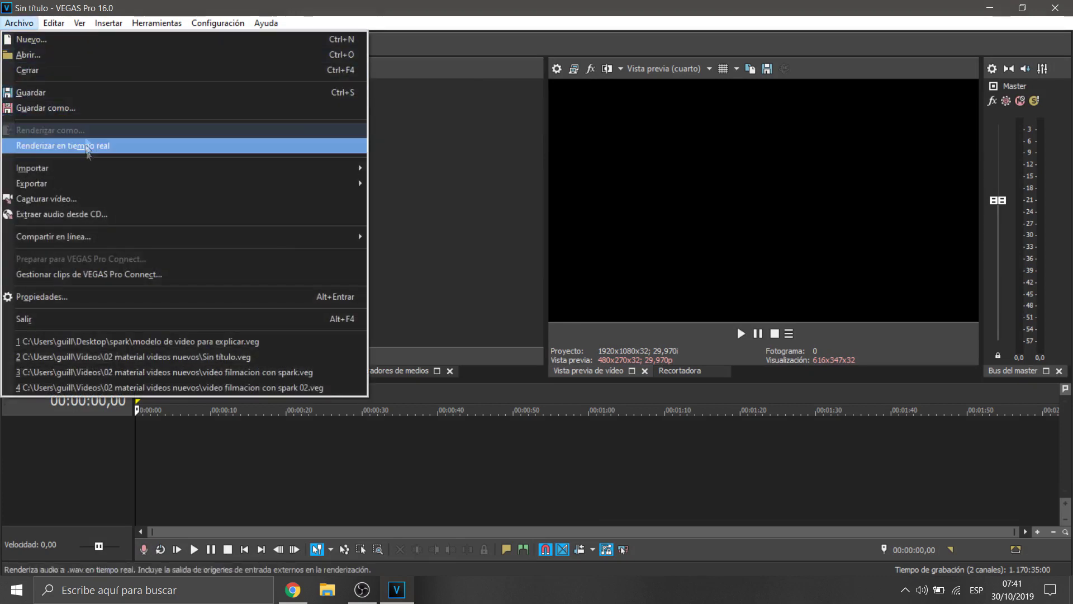
pyautogui.click(128, 341)
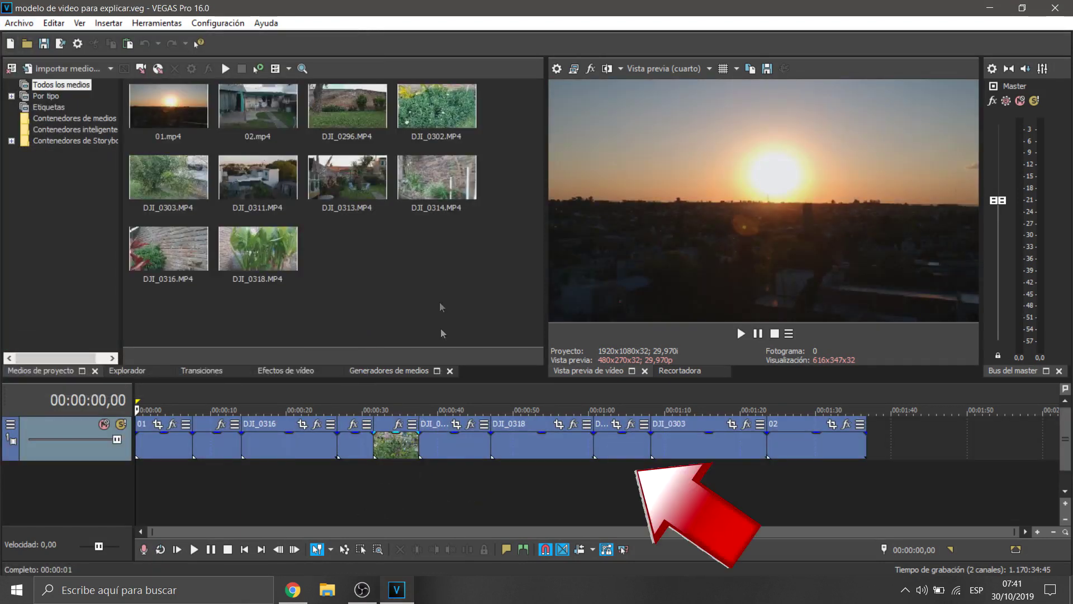
# Step: Play the assembled clips on the timeline from the start, and stop playback partway through
pyautogui.click(193, 550)
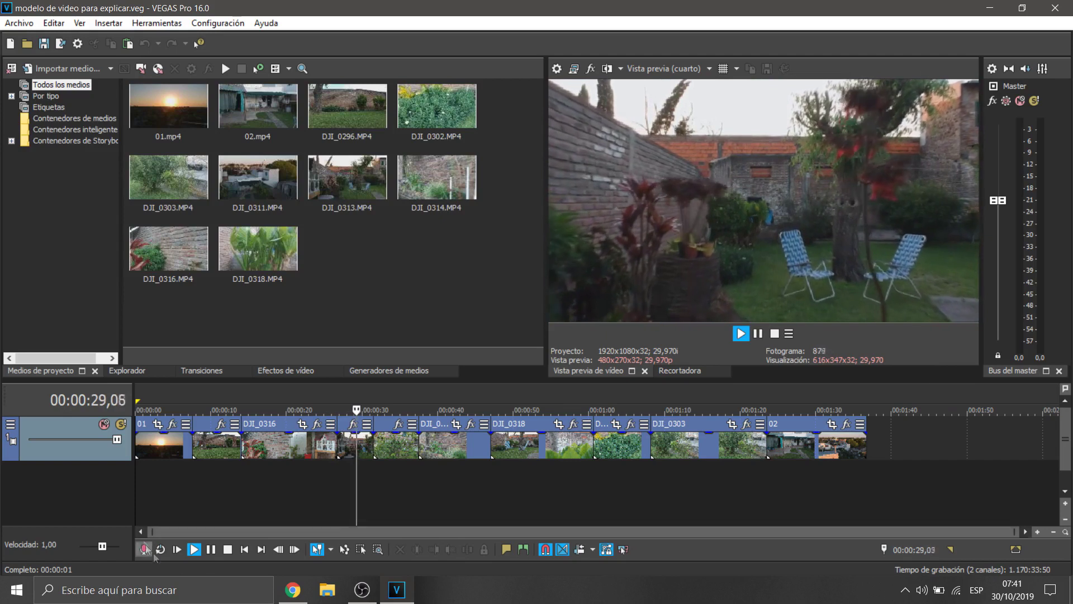
pyautogui.click(228, 550)
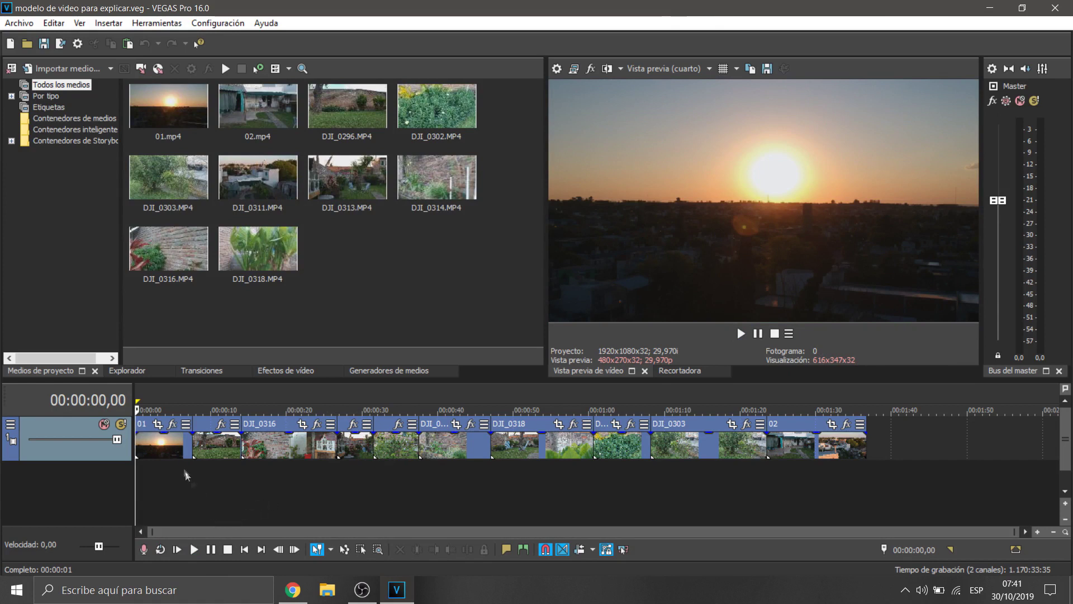
# Step: Crop the first clip, 01, symmetrically to a height of about 819.8 for cinematic black bars, viewing its first frame
pyautogui.click(172, 445)
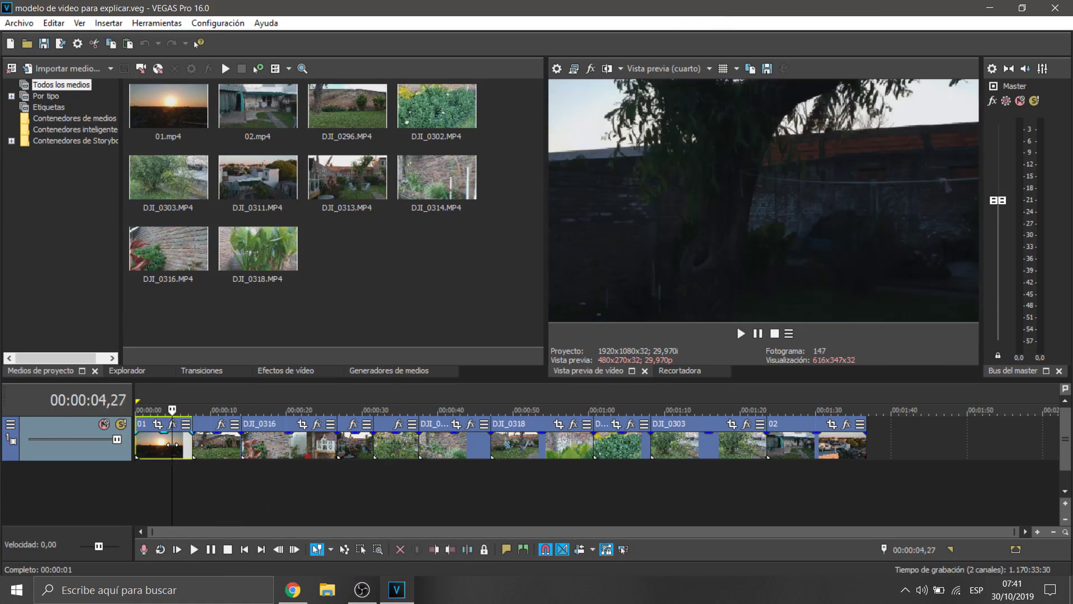
pyautogui.click(162, 445)
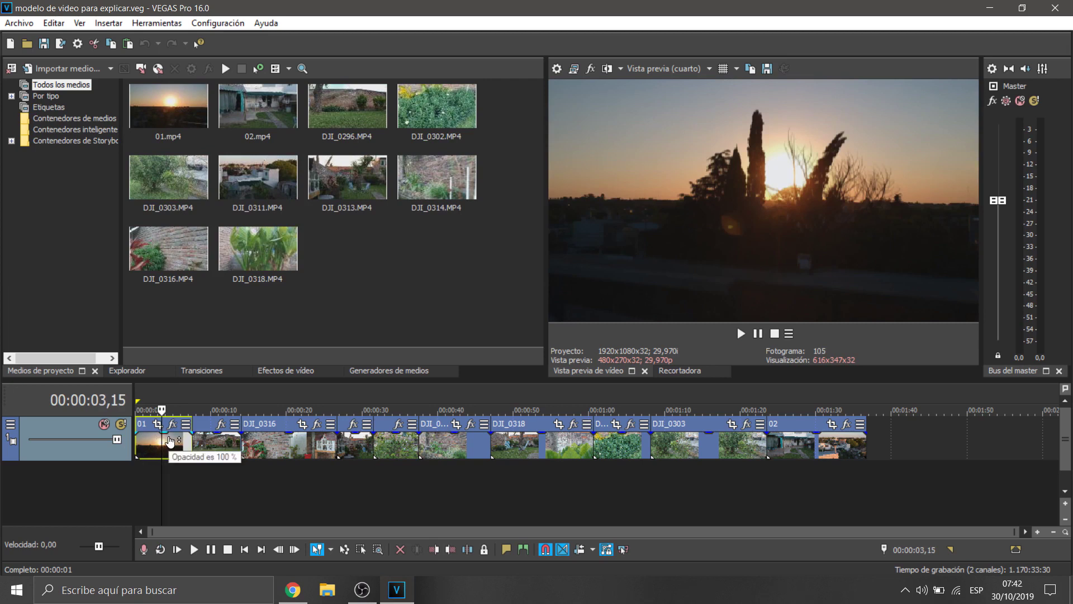
pyautogui.click(158, 425)
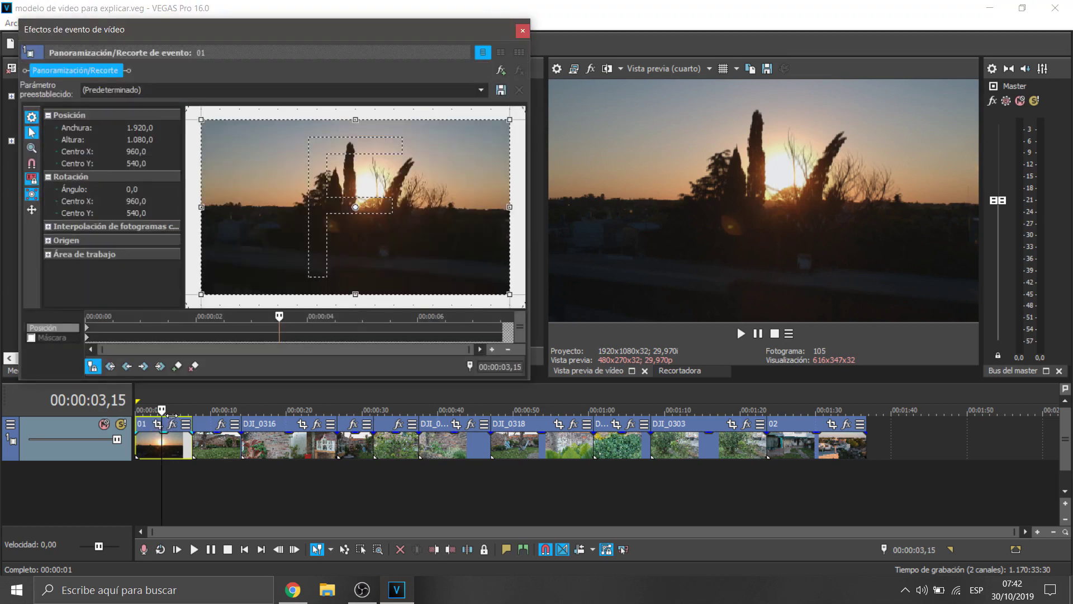
pyautogui.click(230, 552)
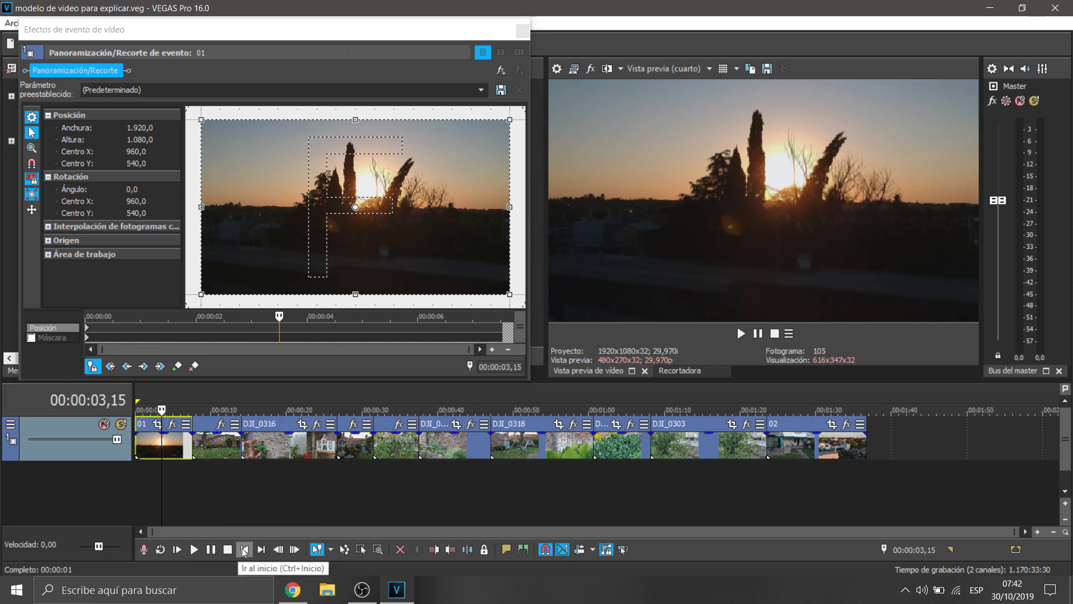
pyautogui.click(244, 550)
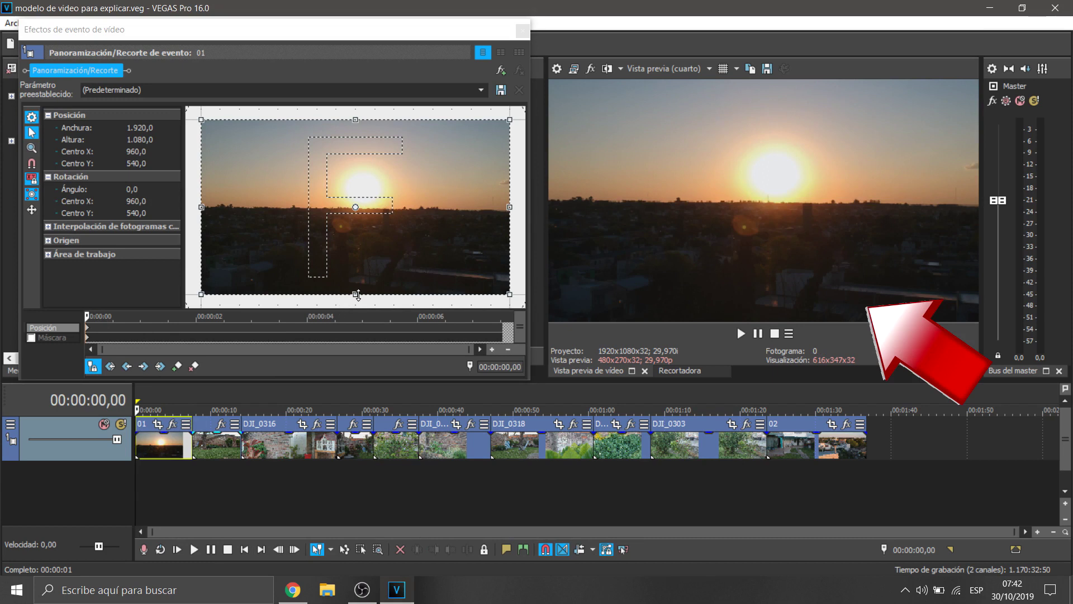
pyautogui.moveTo(353, 296); pyautogui.dragTo(357, 273)
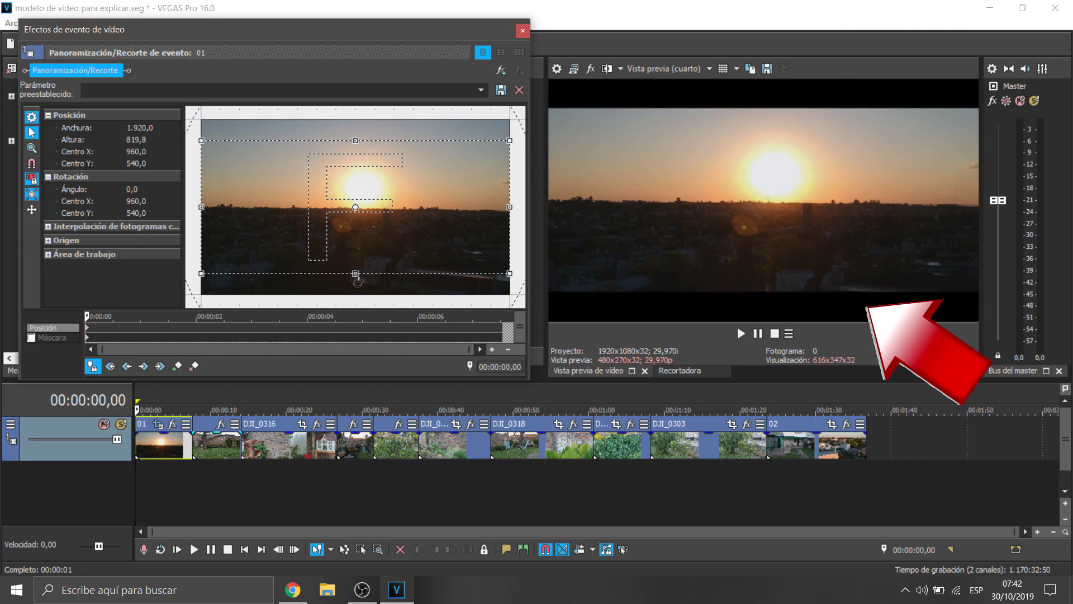
pyautogui.click(523, 30)
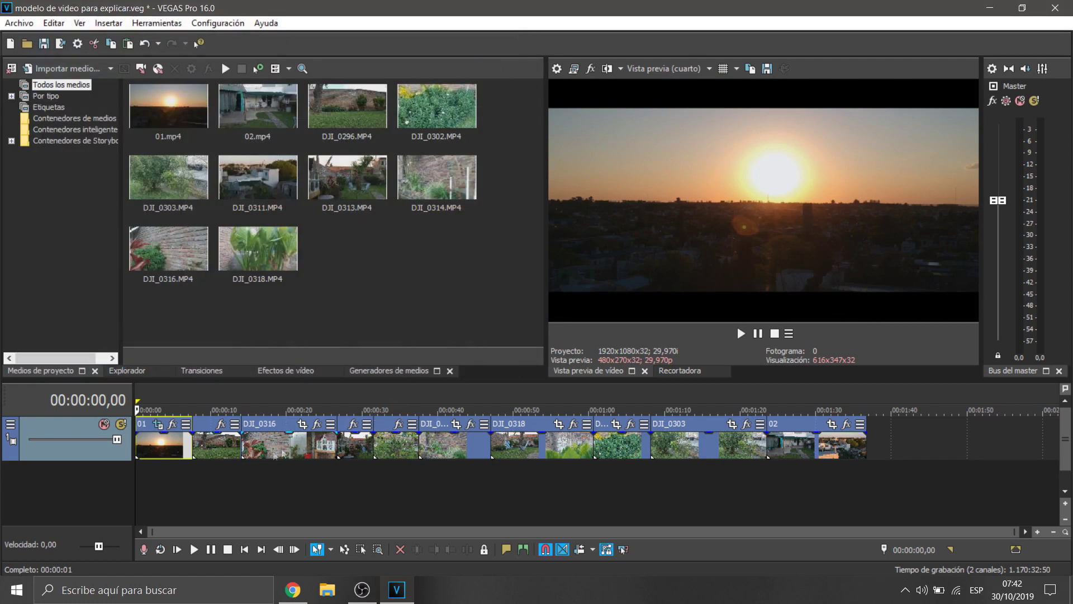
# Step: Apply the Ajuste HSL effect with the preset "Refuerzo de saturación y luminancia" to clip 01
pyautogui.click(284, 369)
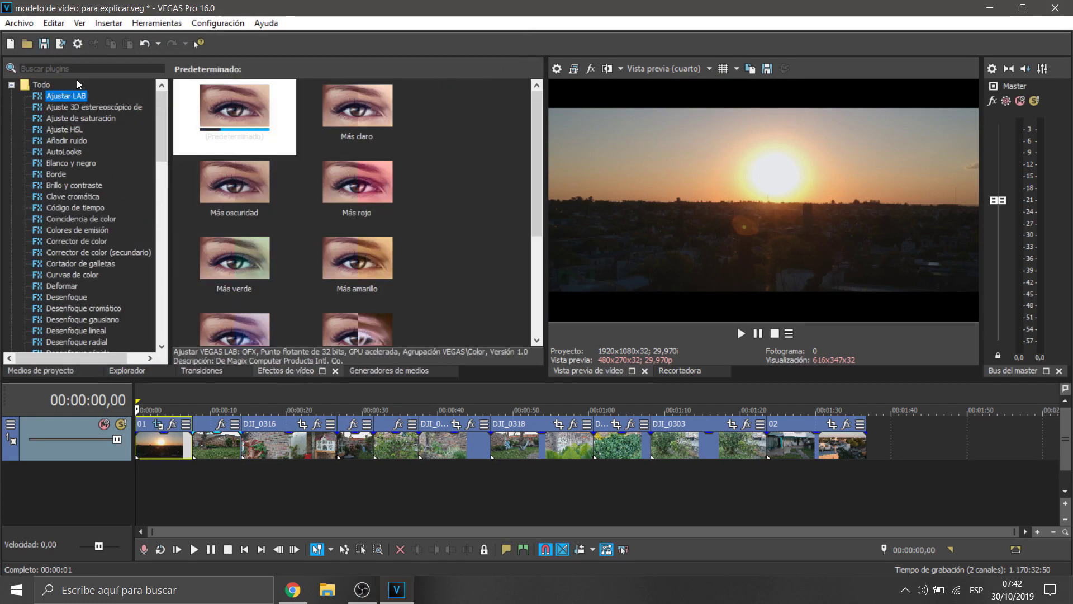
pyautogui.click(59, 129)
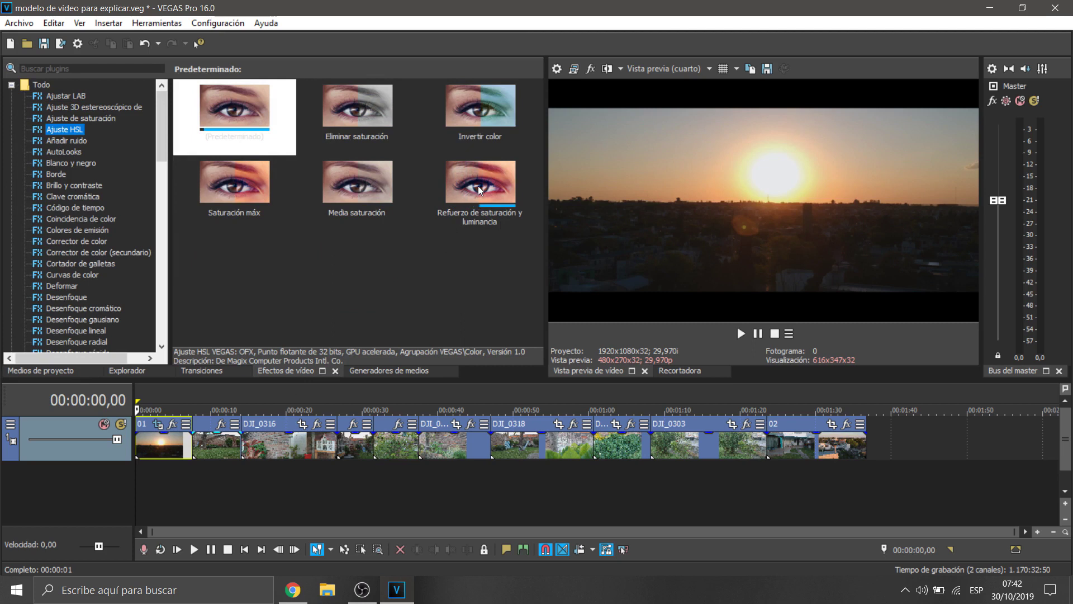
pyautogui.moveTo(478, 186); pyautogui.dragTo(158, 444)
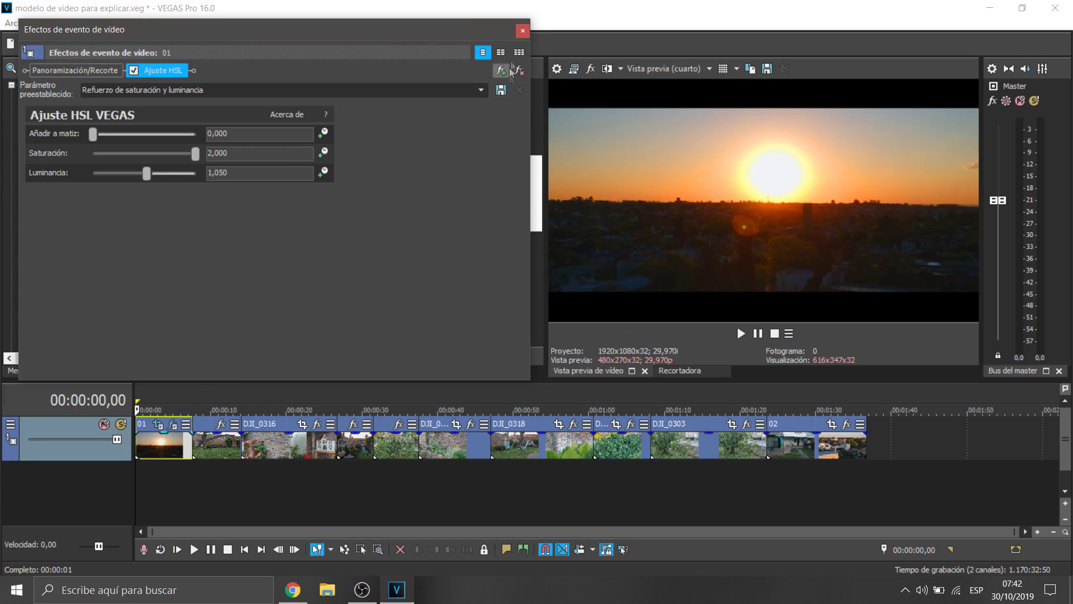
pyautogui.click(522, 32)
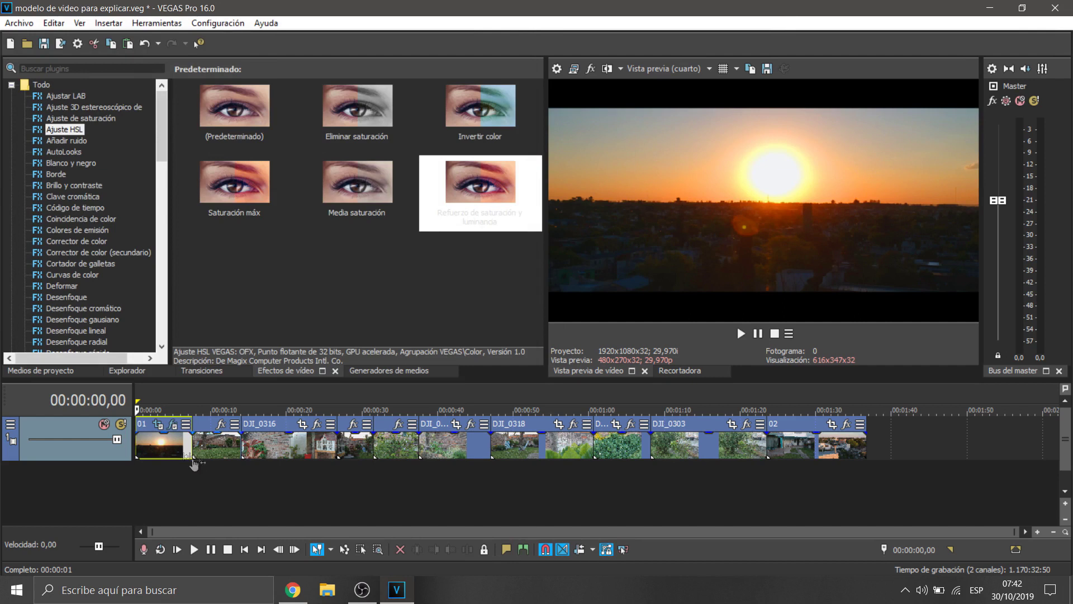
# Step: Play the timeline from the beginning to compare the treated clip 01 with the untreated clip following it
pyautogui.click(163, 444)
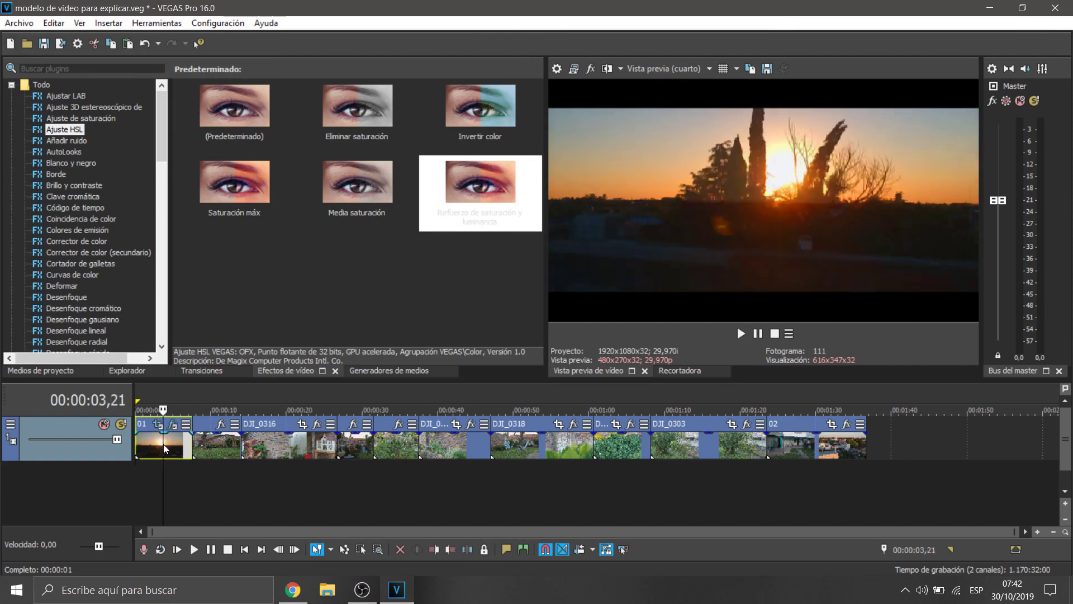
pyautogui.click(244, 549)
pyautogui.click(196, 549)
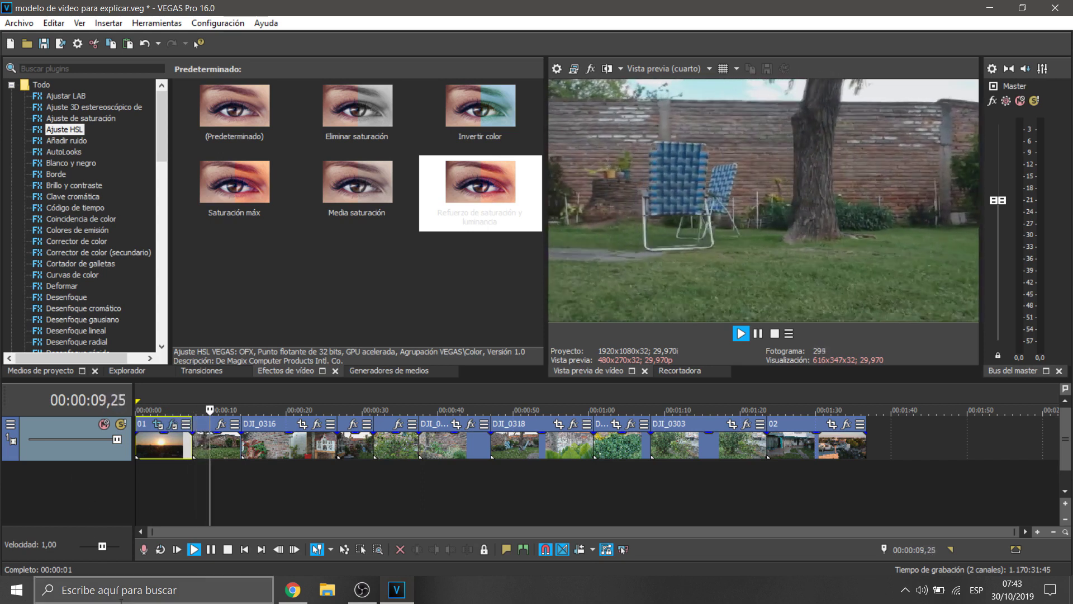
pyautogui.click(227, 549)
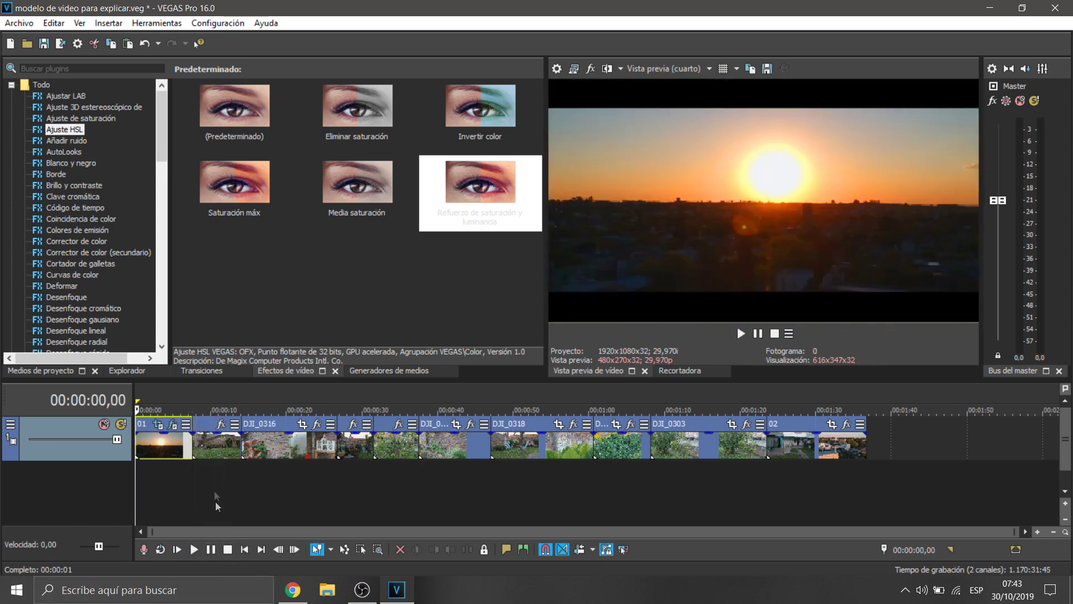
# Step: Copy clip 01 and paste its event attributes onto the second clip on the timeline
pyautogui.rightClick(162, 442)
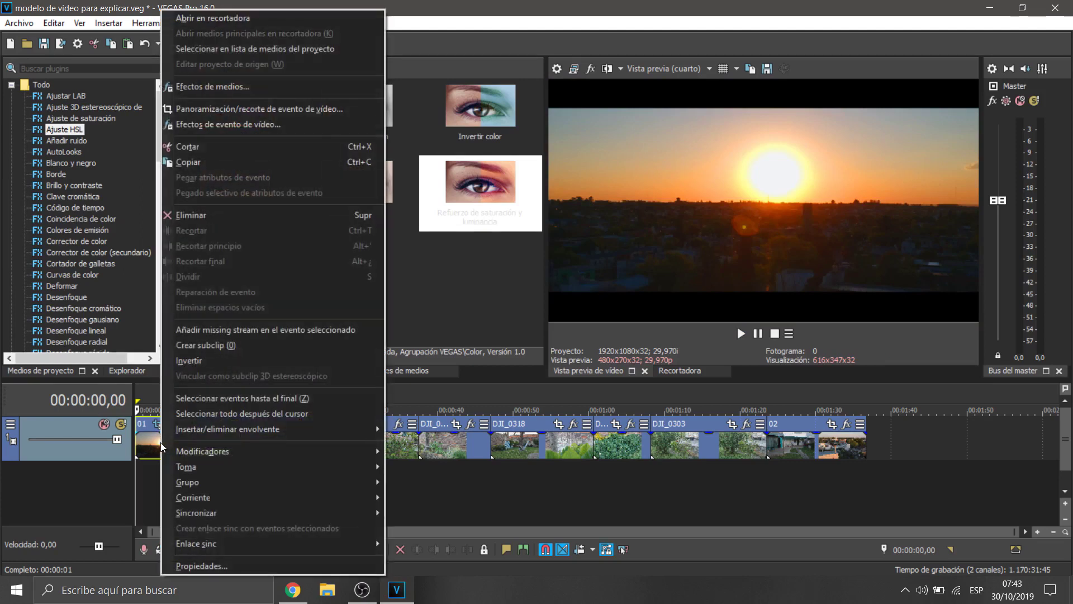
pyautogui.click(243, 163)
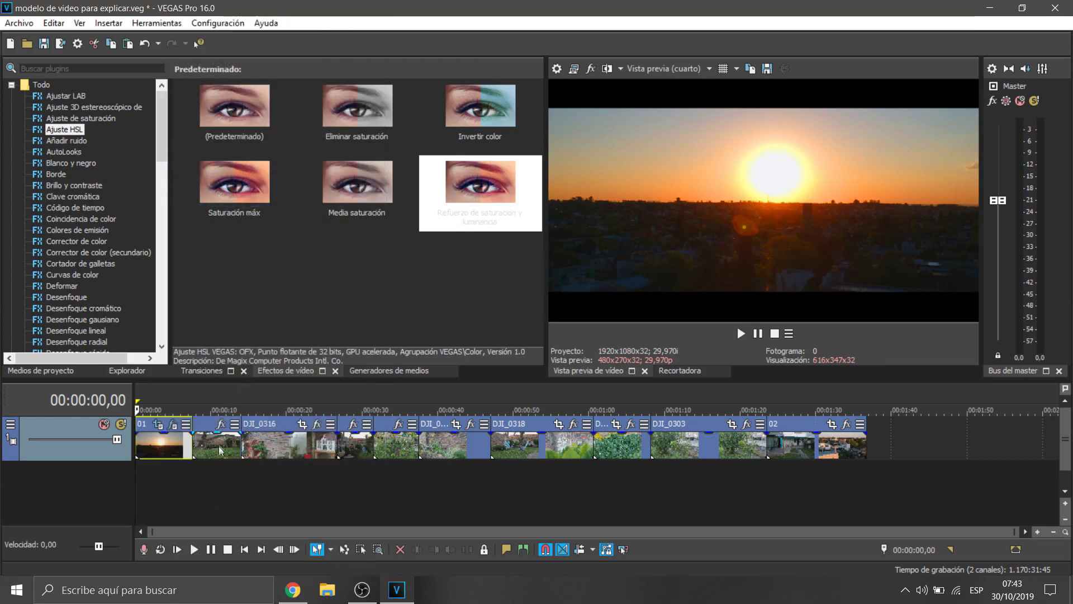
pyautogui.click(217, 448)
pyautogui.rightClick(217, 448)
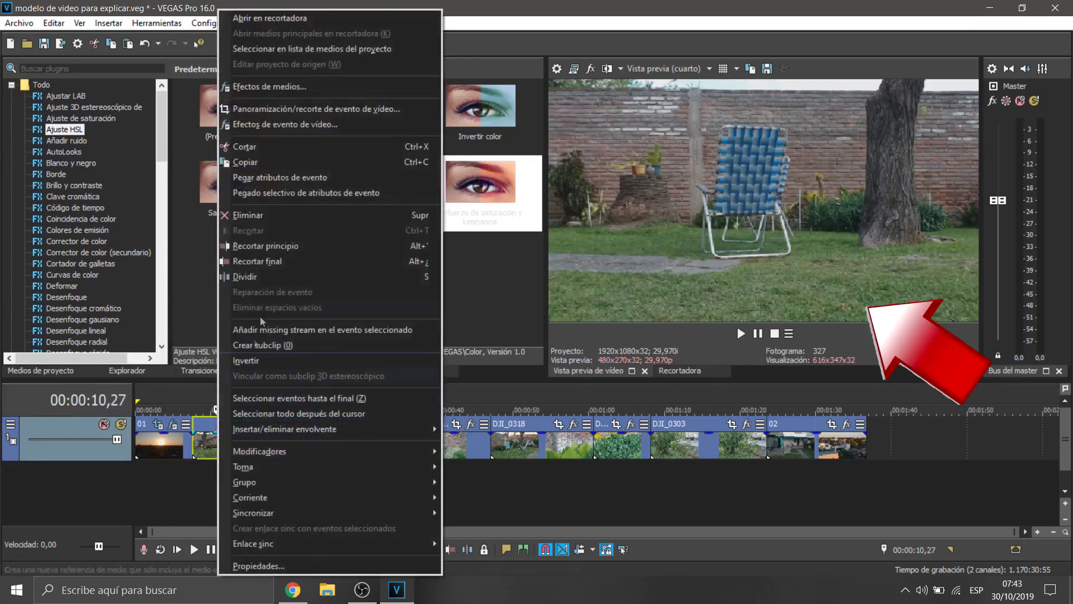
pyautogui.click(263, 178)
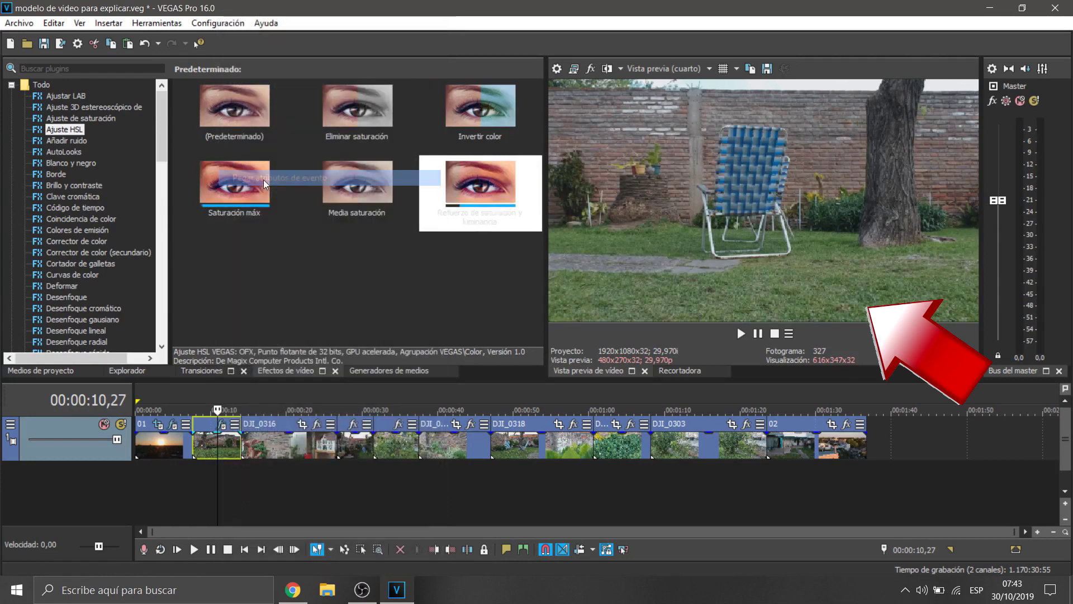
# Step: Paste the copied event attributes onto the DJI_0316 clip and the short fourth clip beside it
pyautogui.click(276, 449)
pyautogui.rightClick(276, 448)
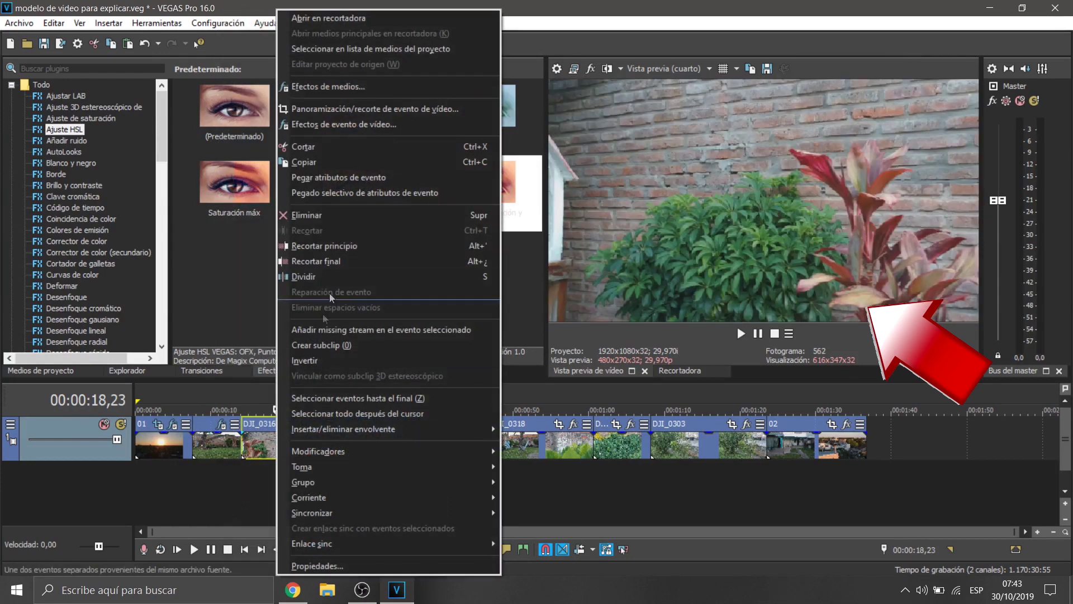
pyautogui.click(324, 176)
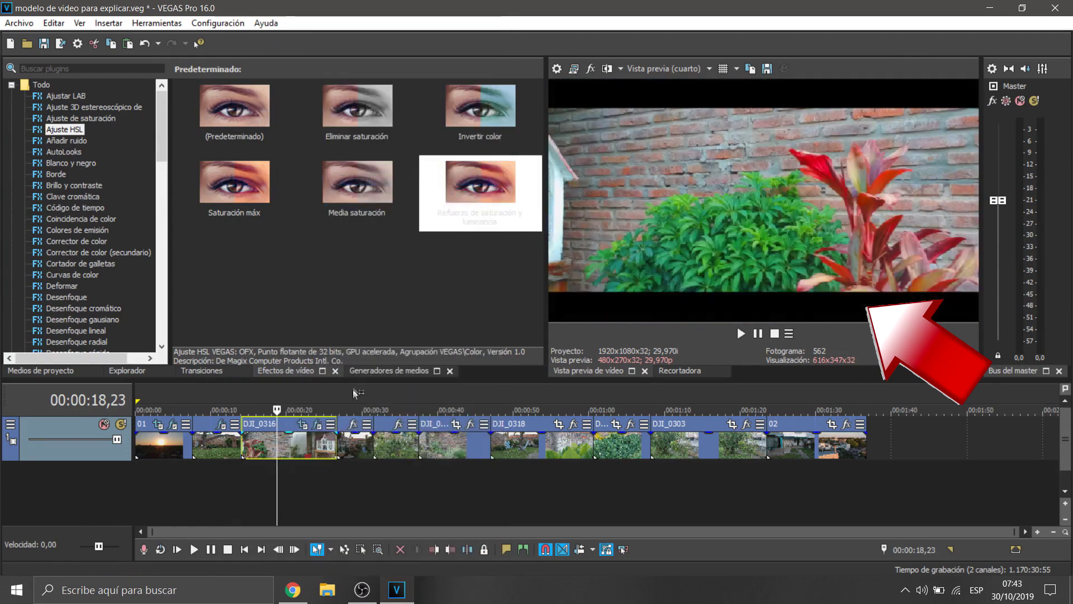
pyautogui.click(357, 449)
pyautogui.rightClick(356, 449)
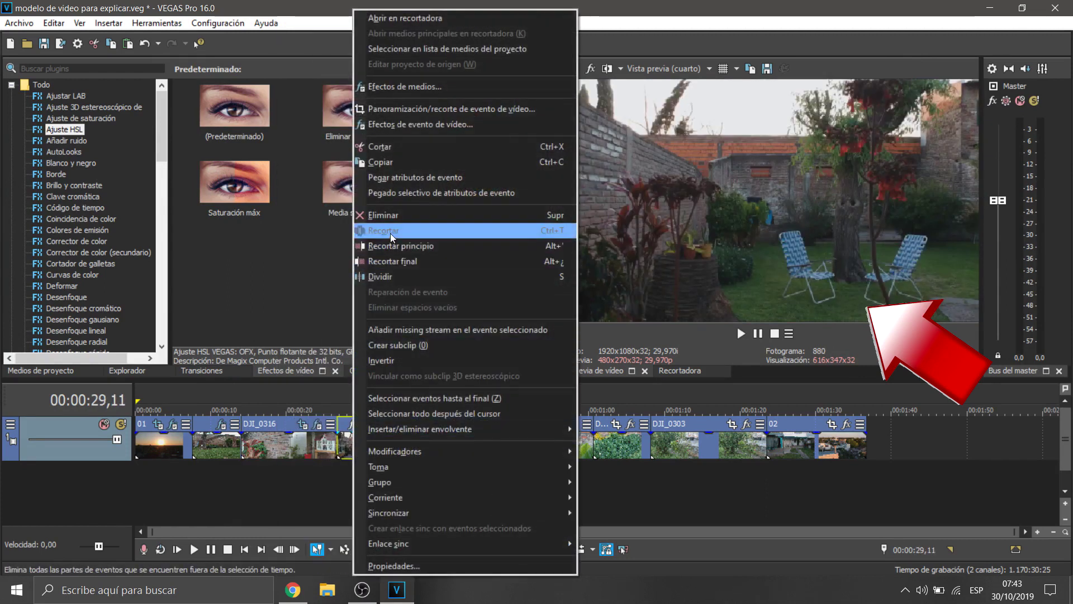
pyautogui.click(411, 178)
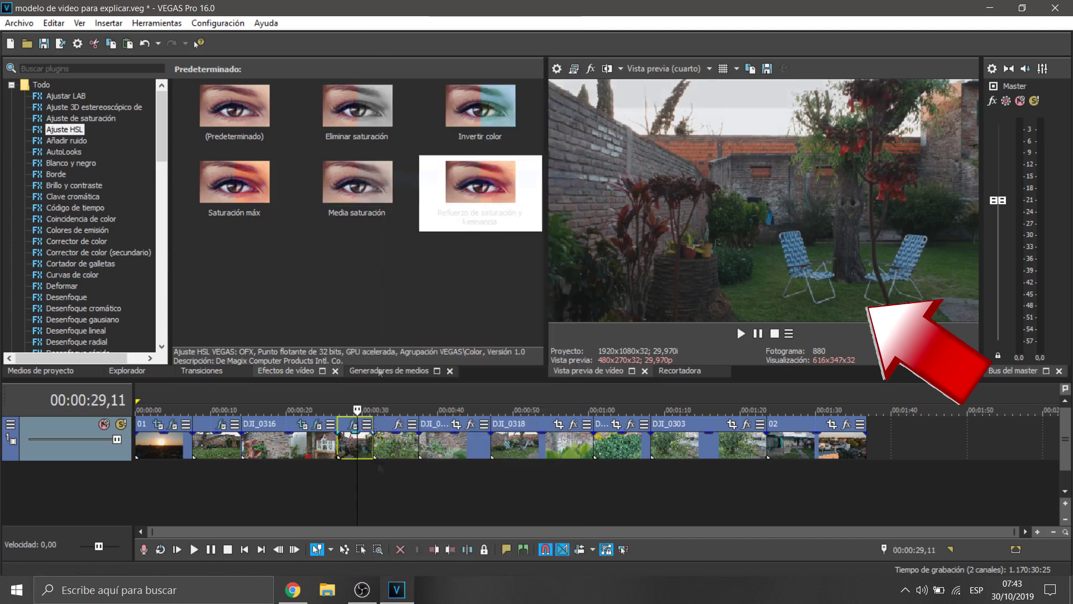
# Step: Paste the copied event attributes onto the fifth and sixth clips on the timeline
pyautogui.click(390, 445)
pyautogui.rightClick(391, 447)
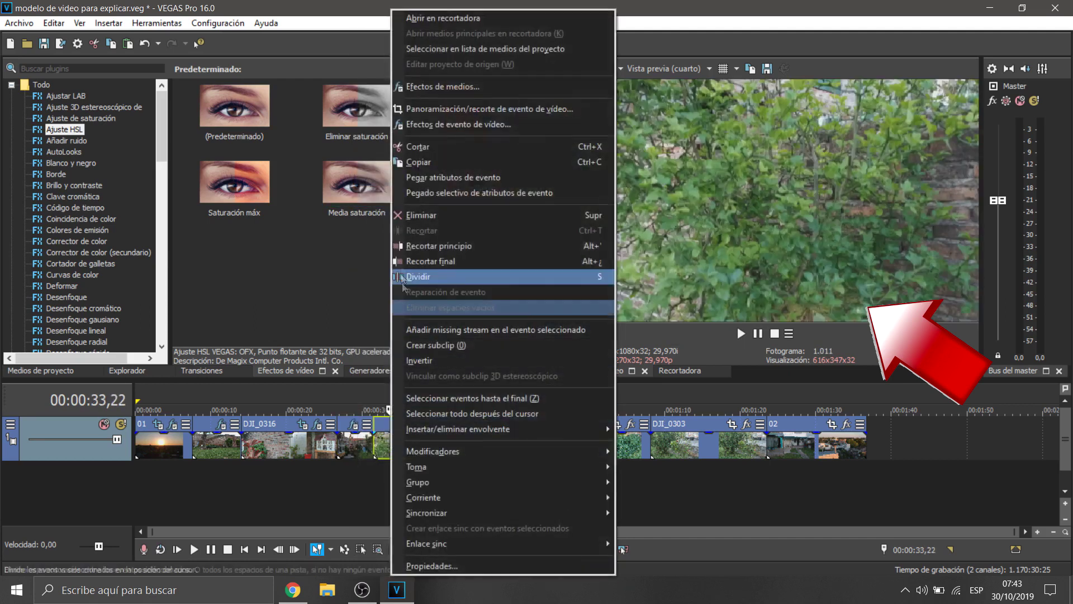
pyautogui.click(424, 177)
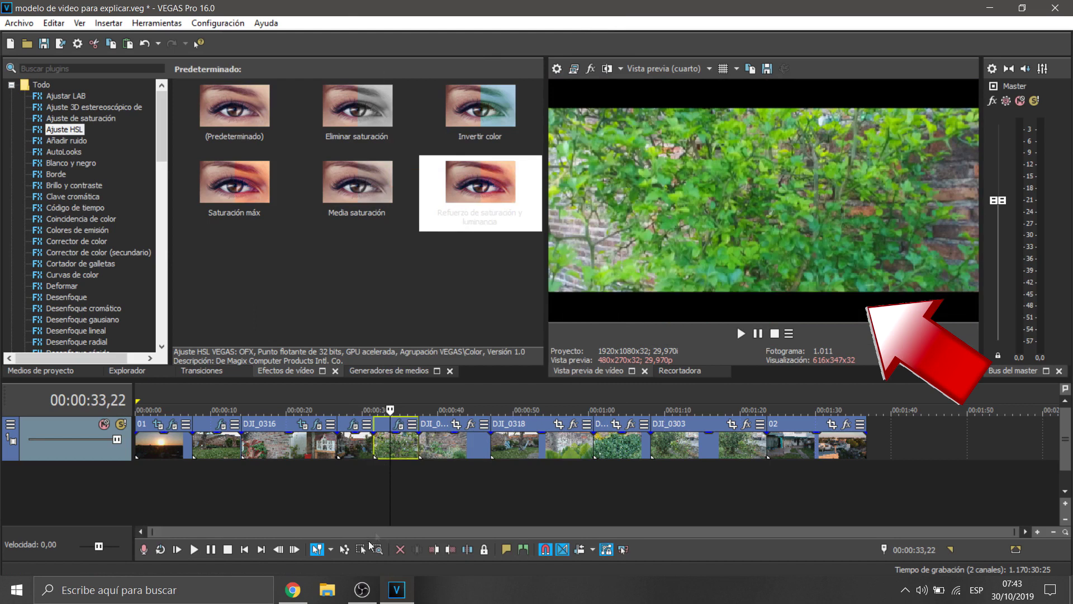
pyautogui.click(448, 450)
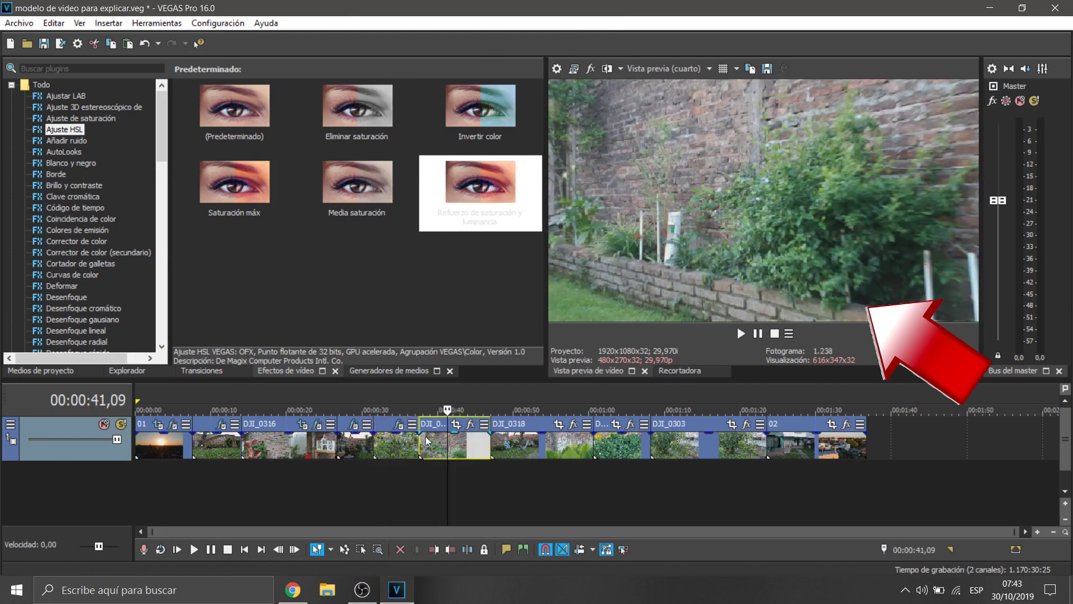
pyautogui.rightClick(429, 448)
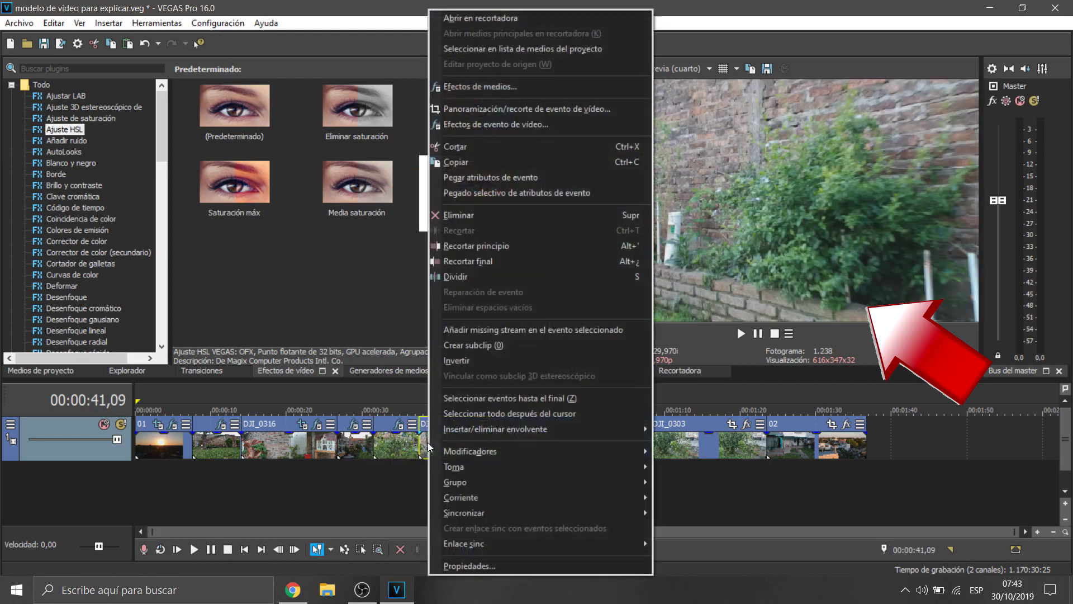
pyautogui.click(486, 178)
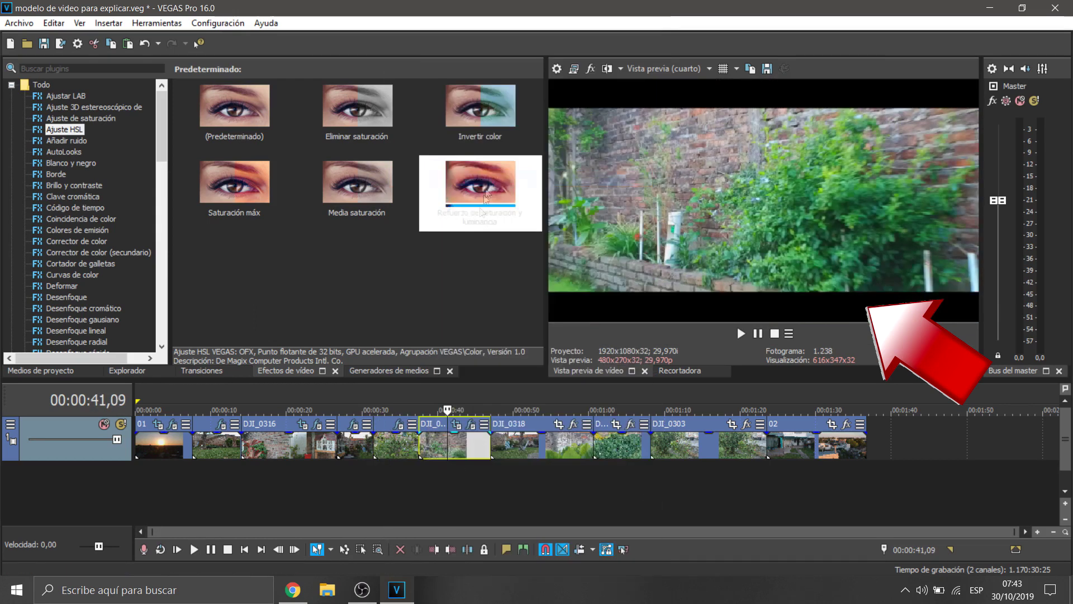
# Step: Paste the copied event attributes onto the DJI_0318 clip and the short clip that follows it
pyautogui.click(524, 443)
pyautogui.rightClick(525, 443)
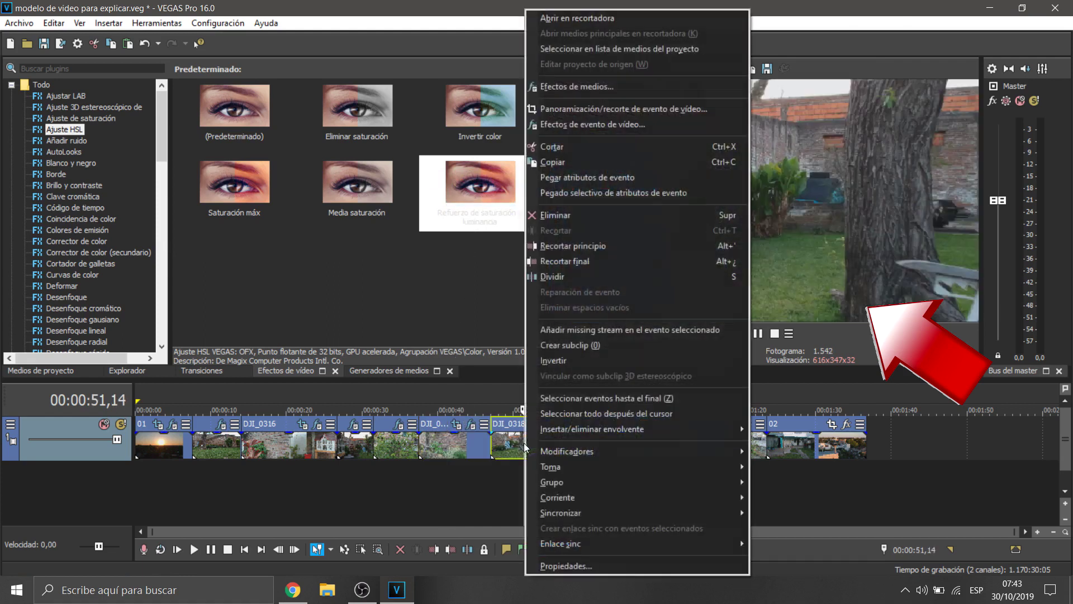
pyautogui.click(542, 178)
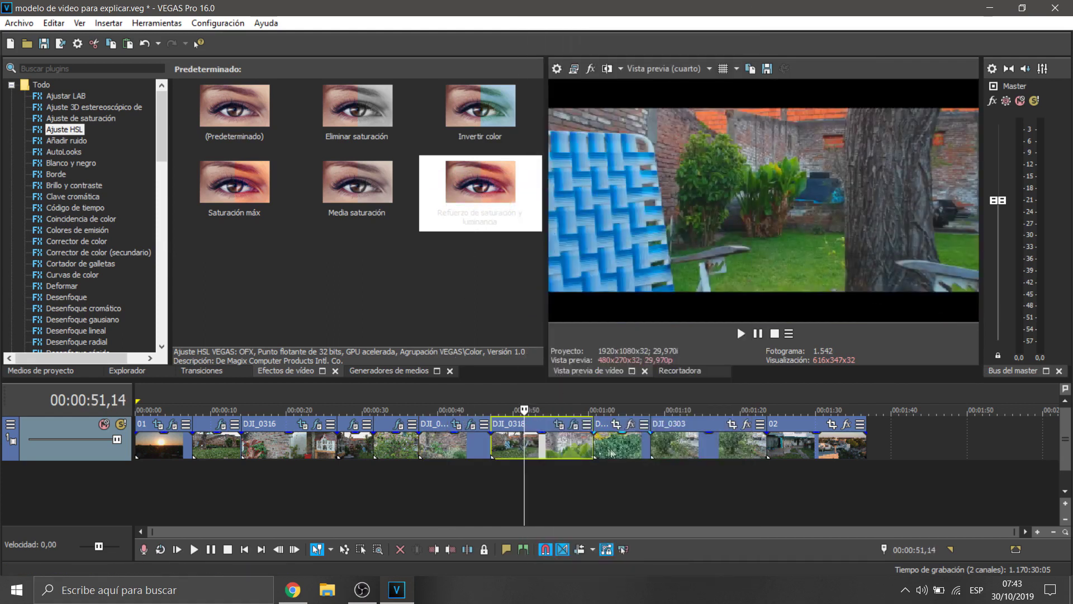
pyautogui.click(616, 447)
pyautogui.rightClick(616, 448)
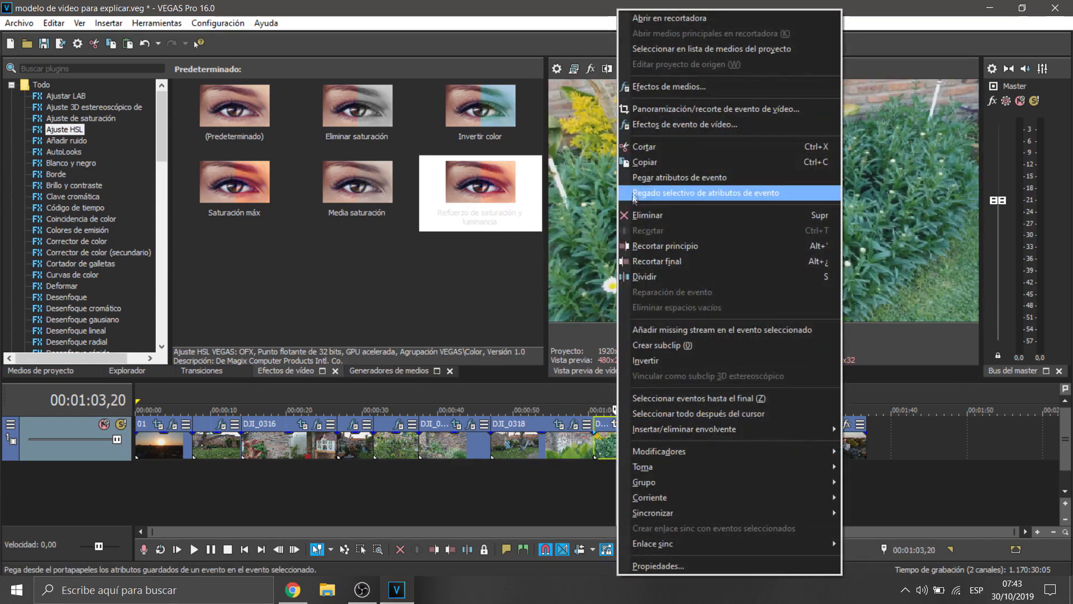
# Step: Play the timeline from clip 01 onward to review the pasted cinematic look, and stop playback
pyautogui.click(273, 495)
pyautogui.press('space')
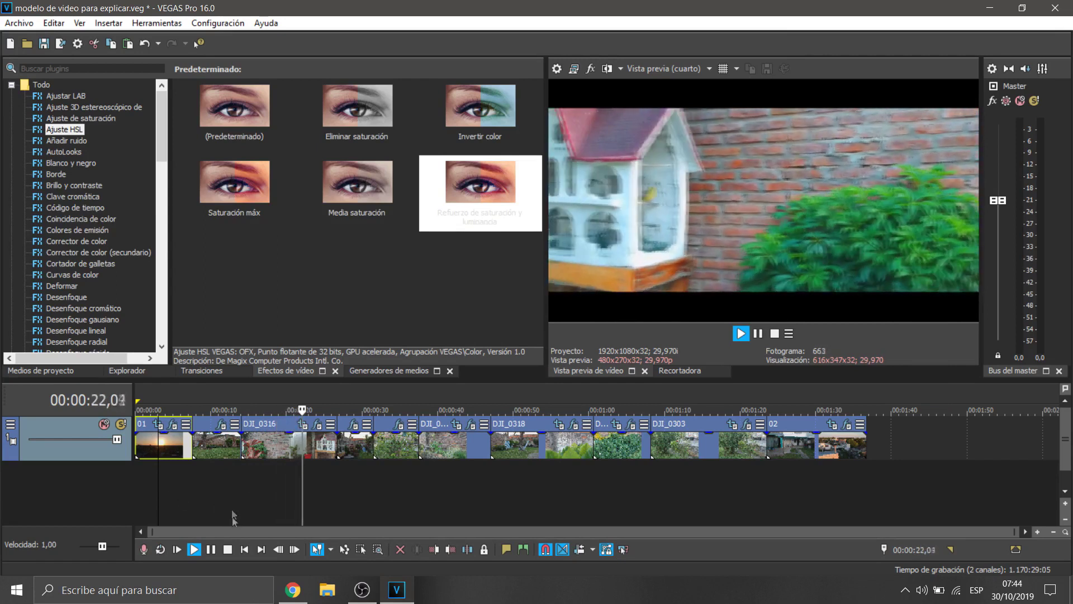
pyautogui.click(227, 550)
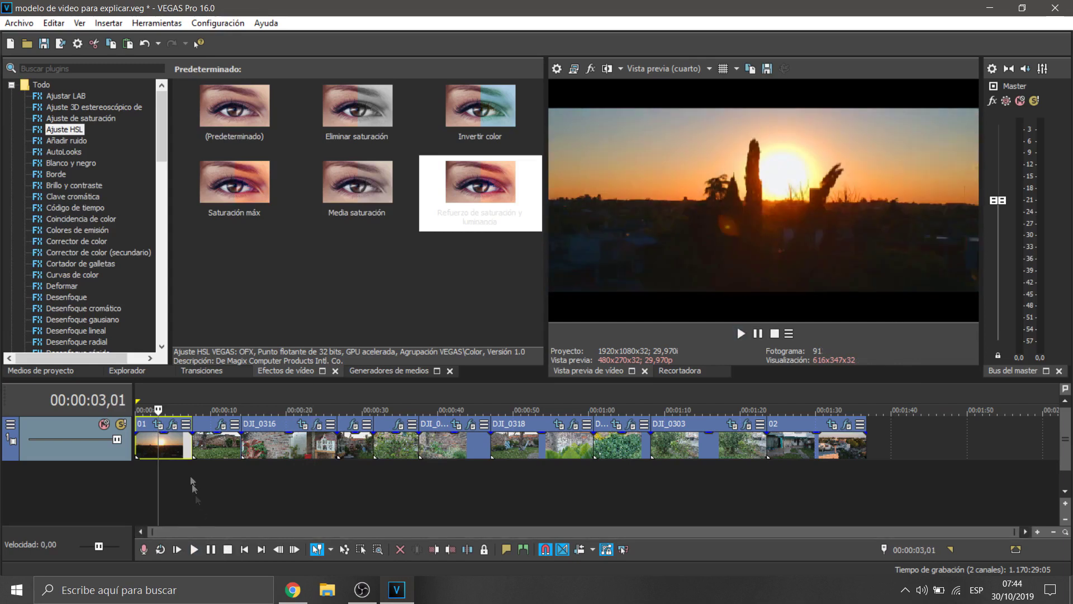
# Step: Select all events from clip 01 to the end and give them a short fade-in and fade-out
pyautogui.click(174, 444)
pyautogui.click(159, 445)
pyautogui.rightClick(163, 448)
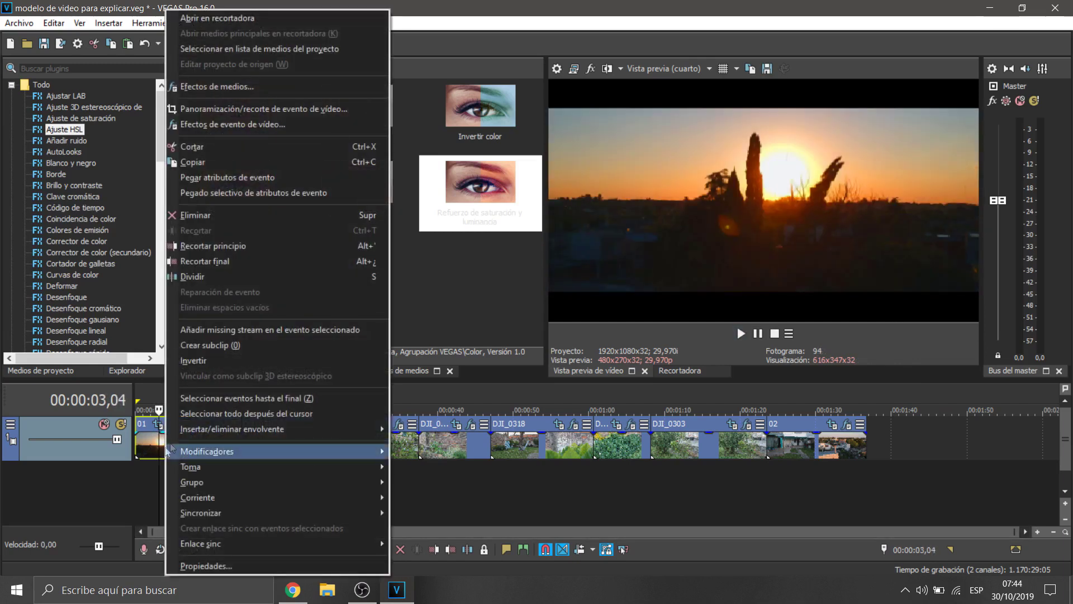
pyautogui.click(237, 399)
pyautogui.scroll(5, 197, 494)
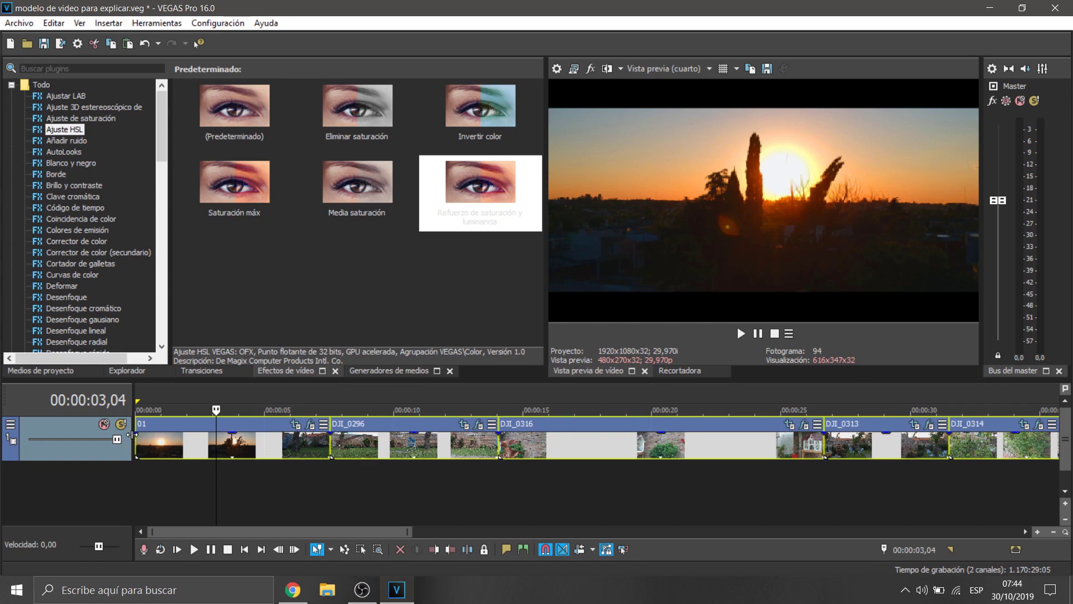
pyautogui.moveTo(134, 434); pyautogui.dragTo(143, 435)
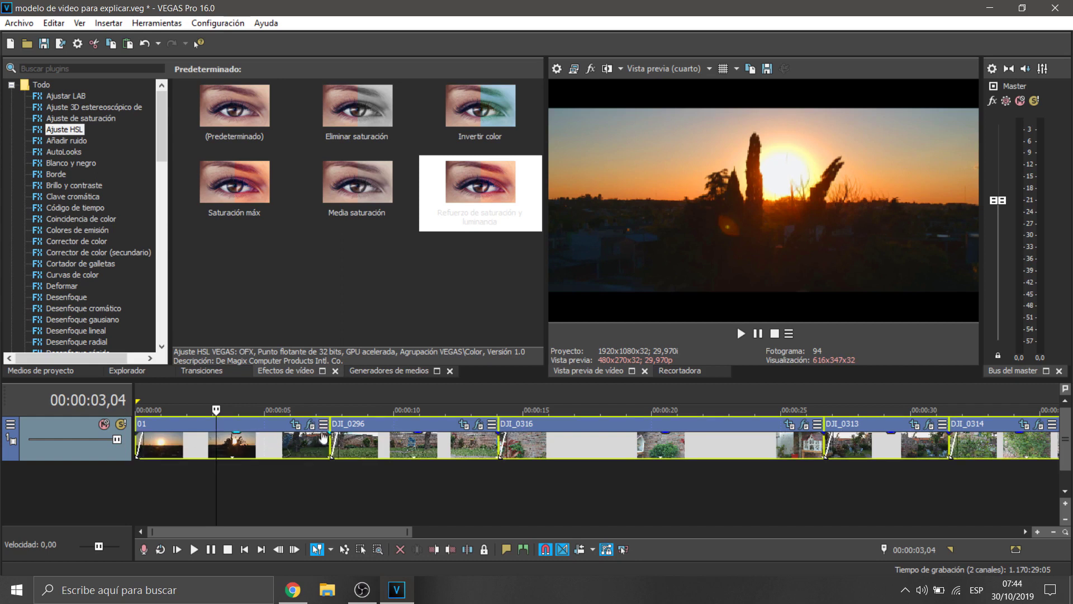
pyautogui.moveTo(330, 430); pyautogui.dragTo(323, 431)
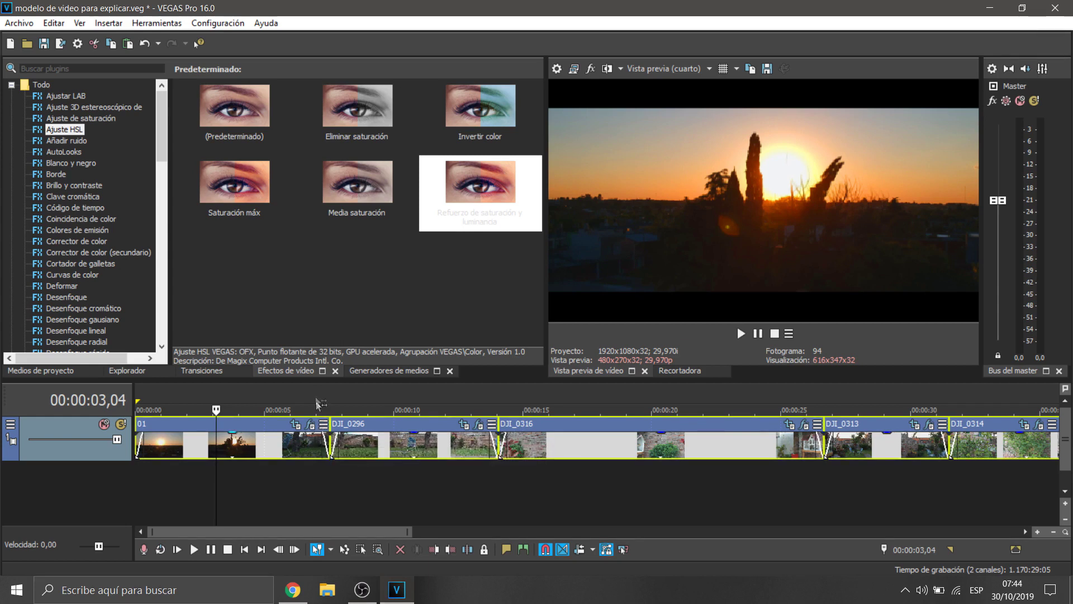
# Step: Play the timeline from just before the end of clip 01 to review the fades between clips
pyautogui.click(316, 394)
pyautogui.click(194, 549)
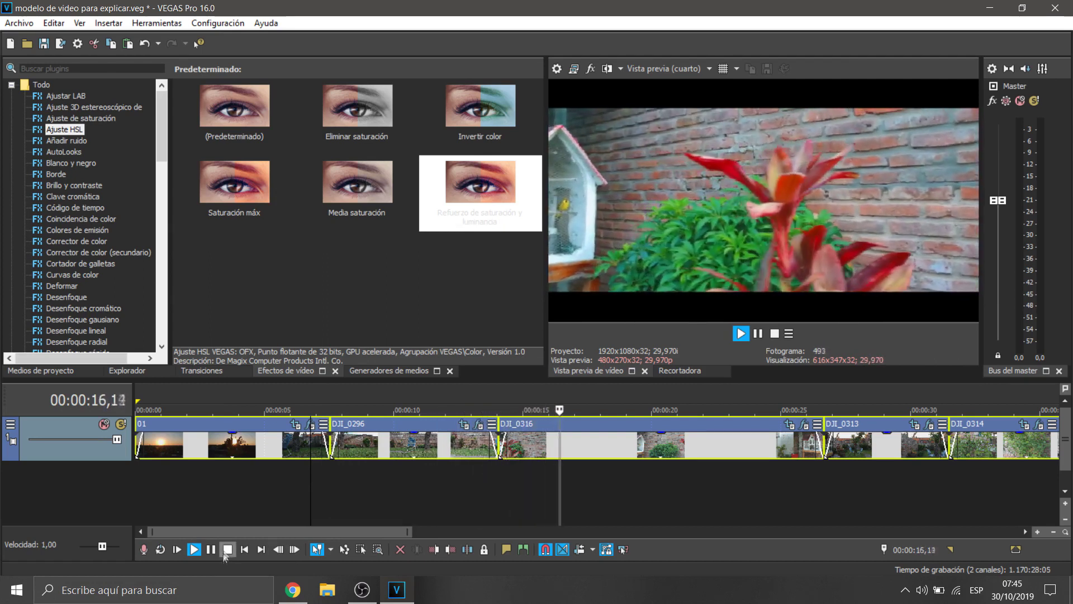
pyautogui.press('space')
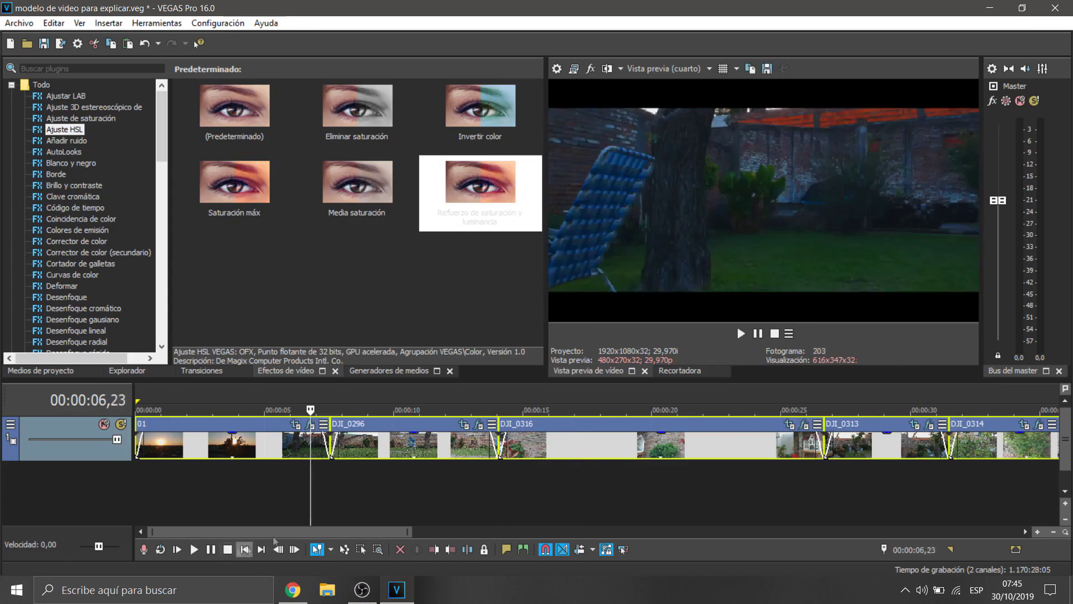
# Step: Insert a new empty video track above the drone clips
pyautogui.click(411, 497)
pyautogui.scroll(2, 429, 498)
pyautogui.scroll(-4, 429, 498)
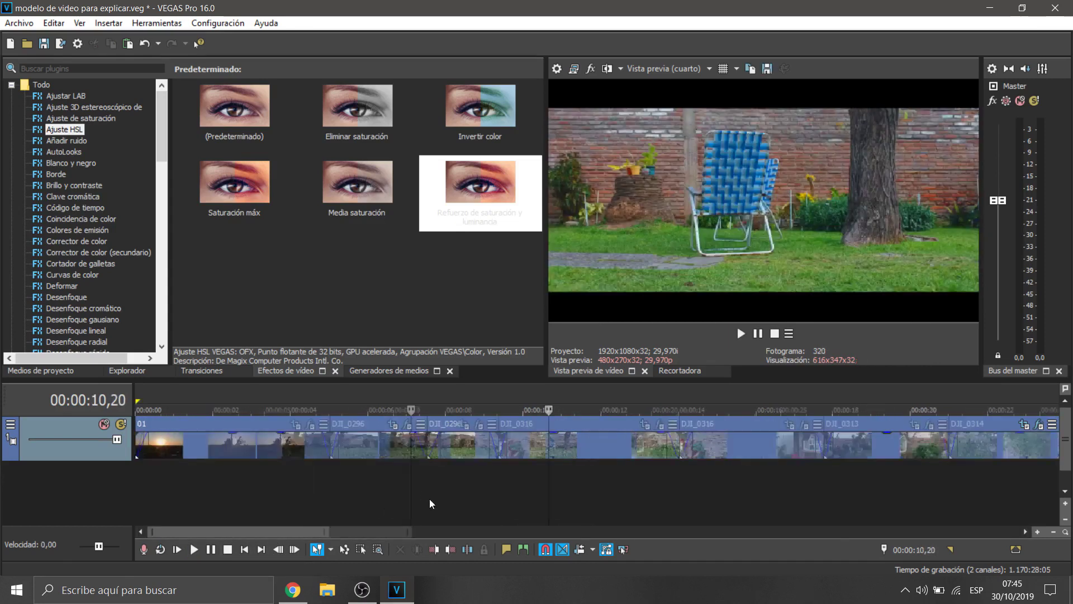
pyautogui.rightClick(389, 501)
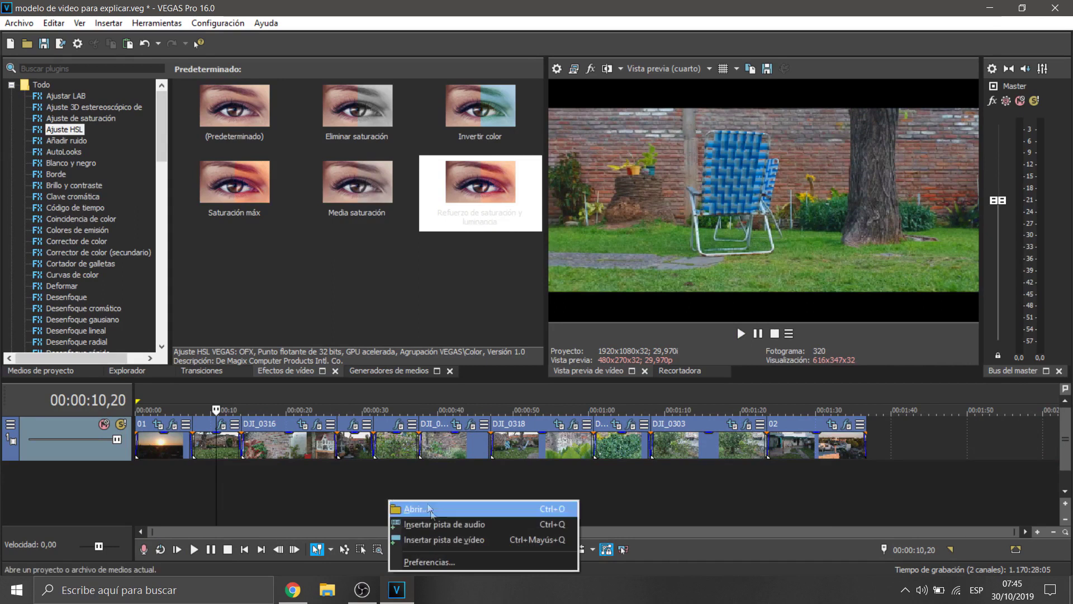
pyautogui.click(435, 538)
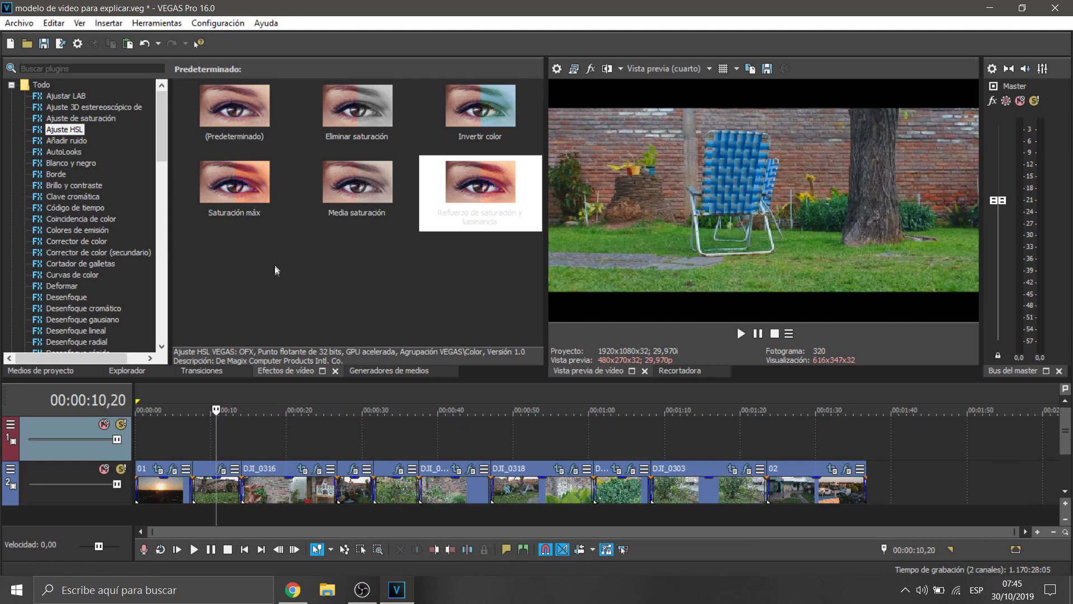
# Step: Import the dji spark and MARCA DE AGUA images from the Imágenes folder into the project media
pyautogui.click(29, 371)
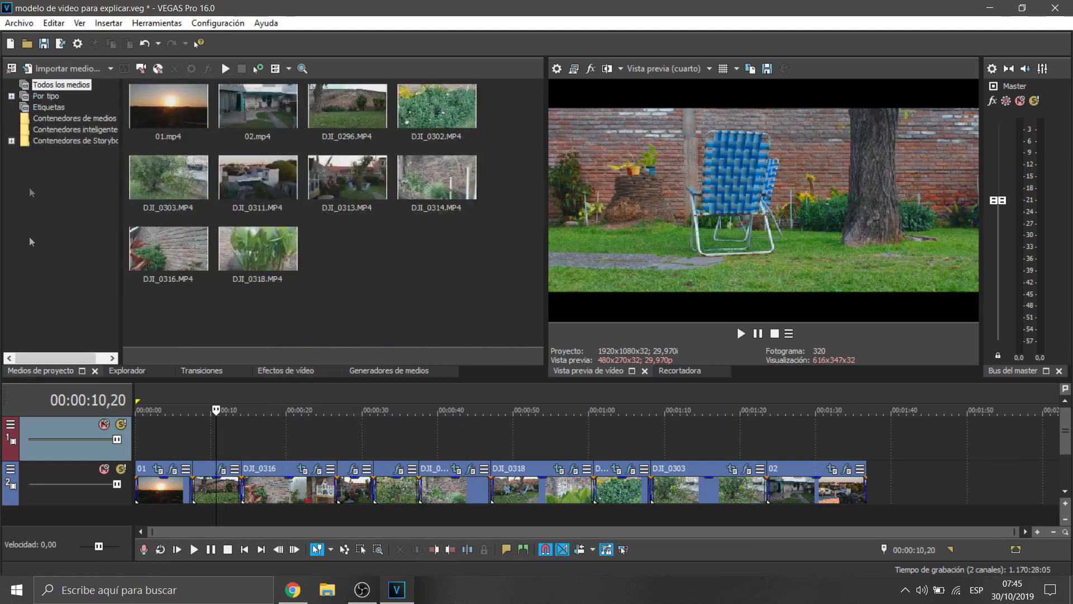
pyautogui.click(53, 67)
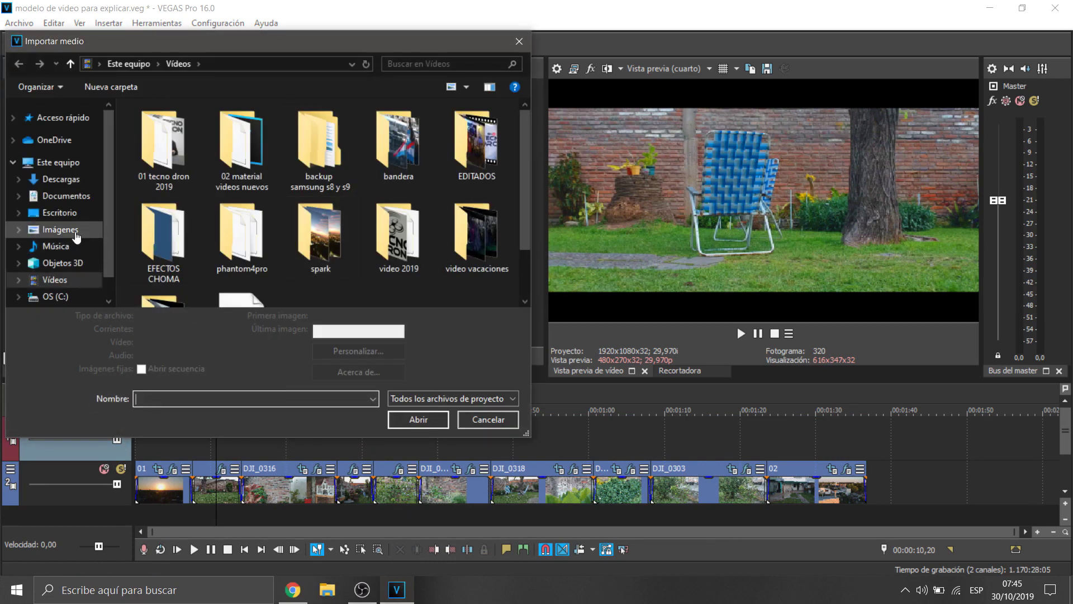
pyautogui.click(75, 235)
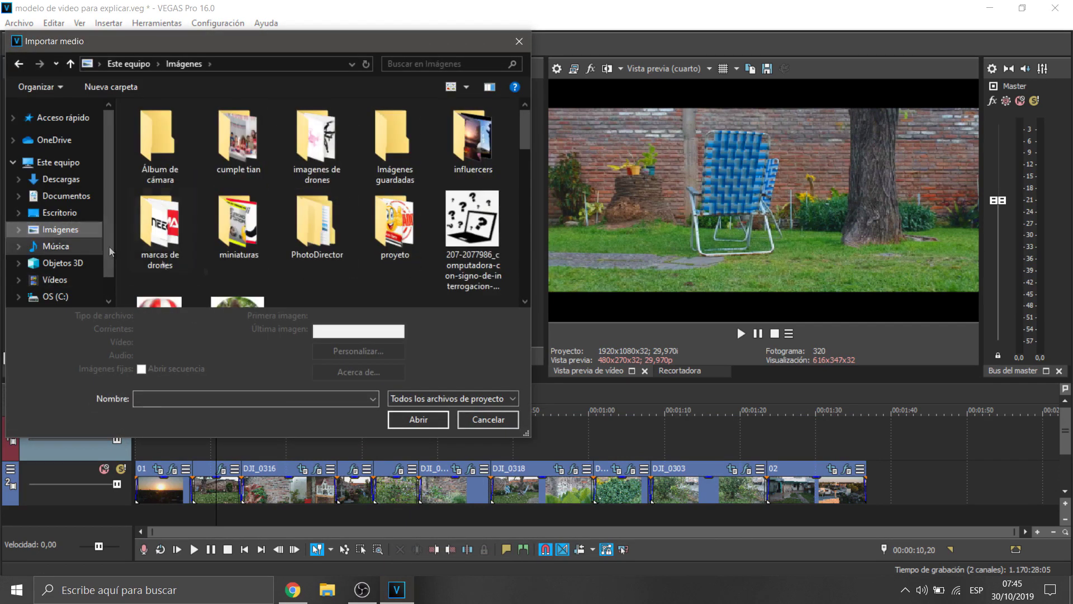
pyautogui.scroll(-5, 341, 263)
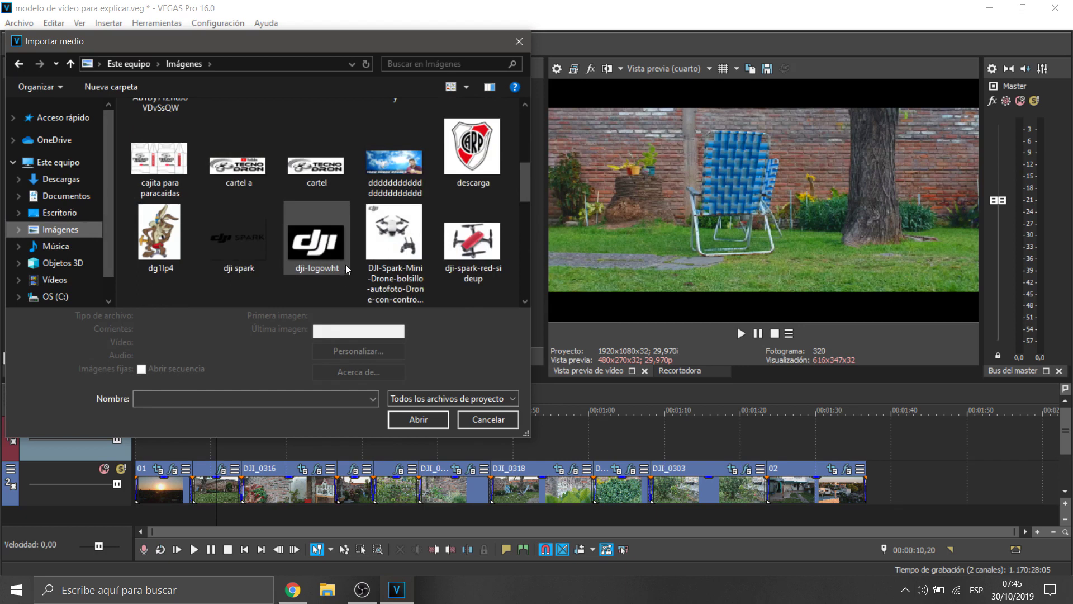
pyautogui.click(251, 244)
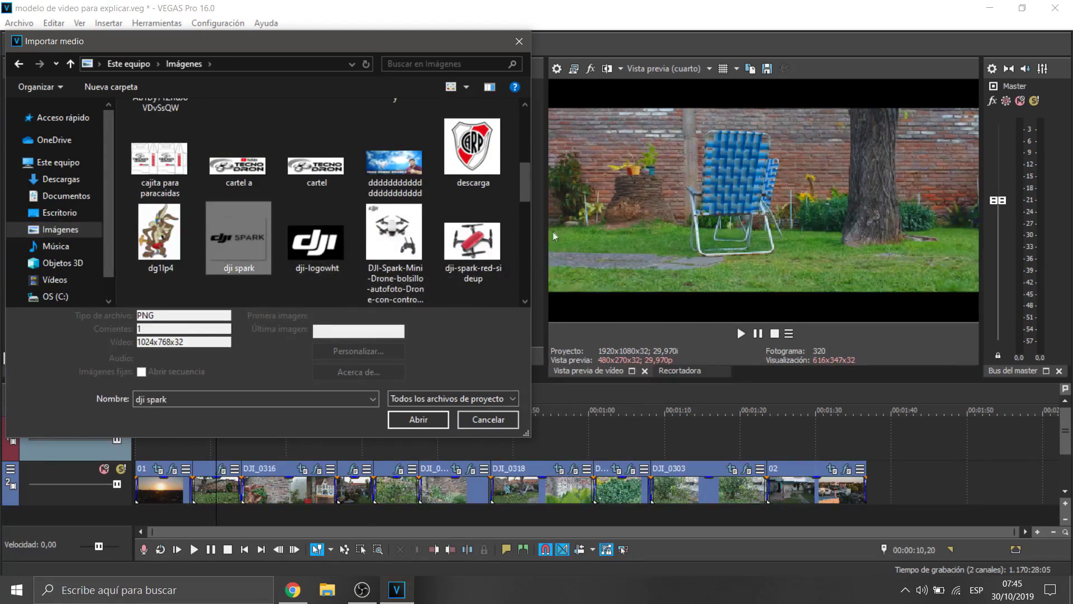
pyautogui.moveTo(529, 183); pyautogui.dragTo(521, 226)
pyautogui.scroll(-2, 521, 225)
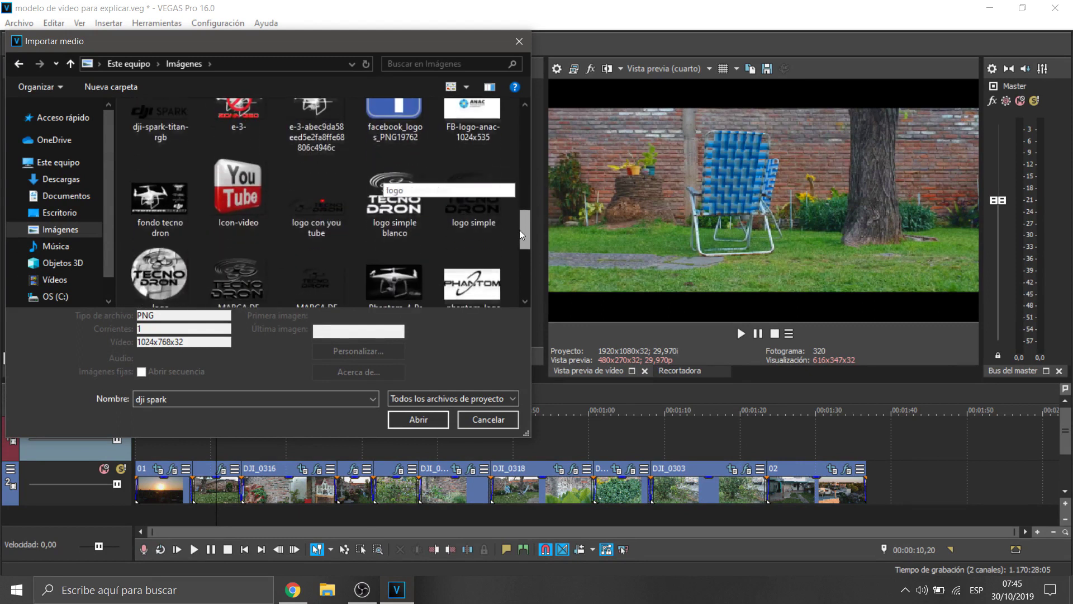
pyautogui.keyDown('ctrl'); pyautogui.click(292, 254); pyautogui.keyUp('ctrl')
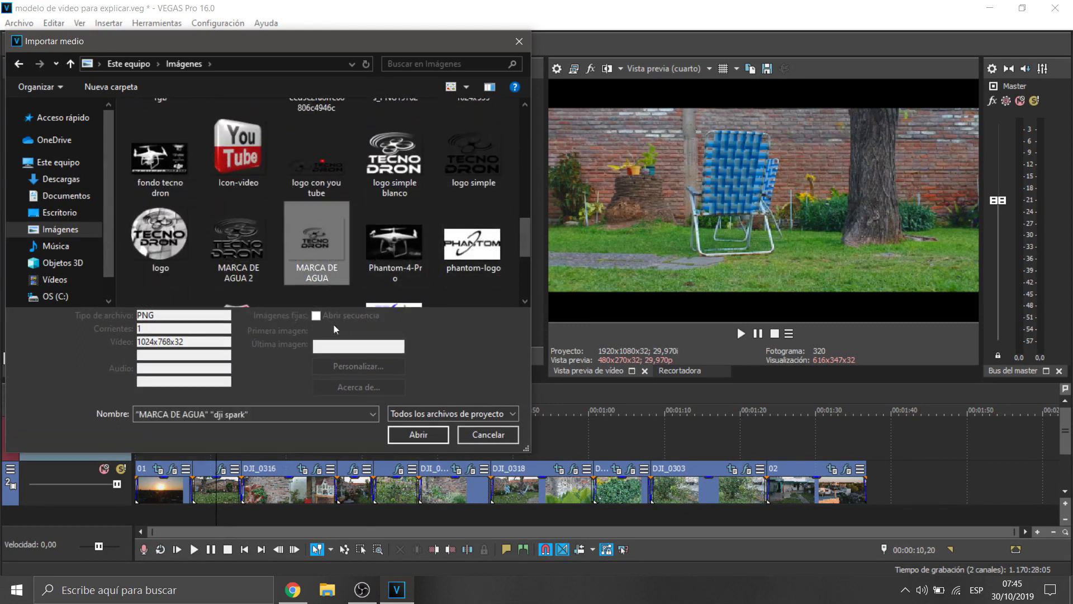
pyautogui.click(418, 438)
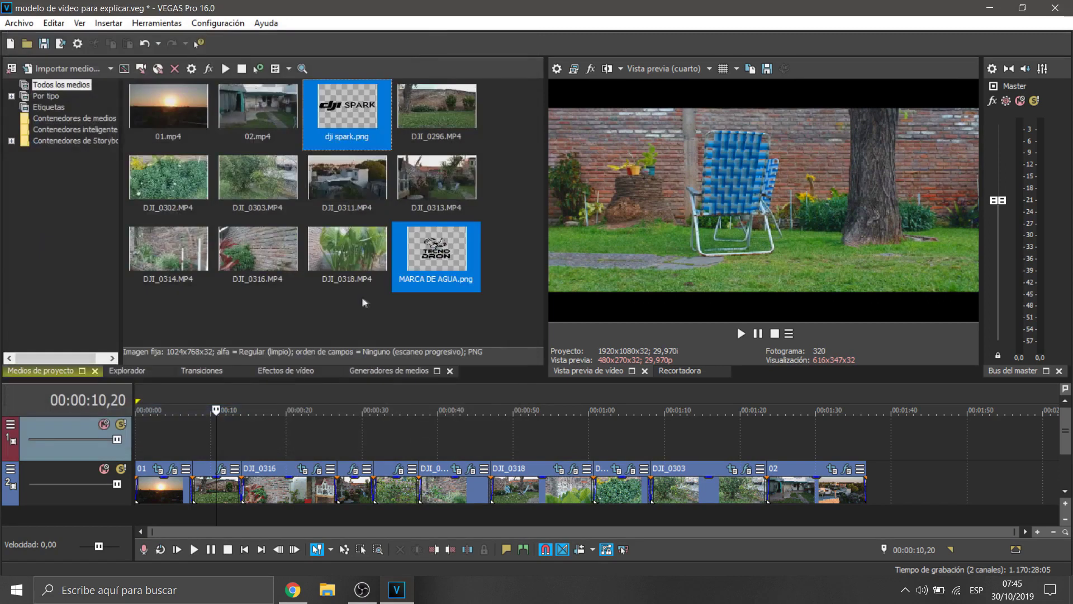
# Step: Place dji spark.png on the new track across the full length of the clips and play it from the start
pyautogui.moveTo(351, 137); pyautogui.dragTo(862, 463)
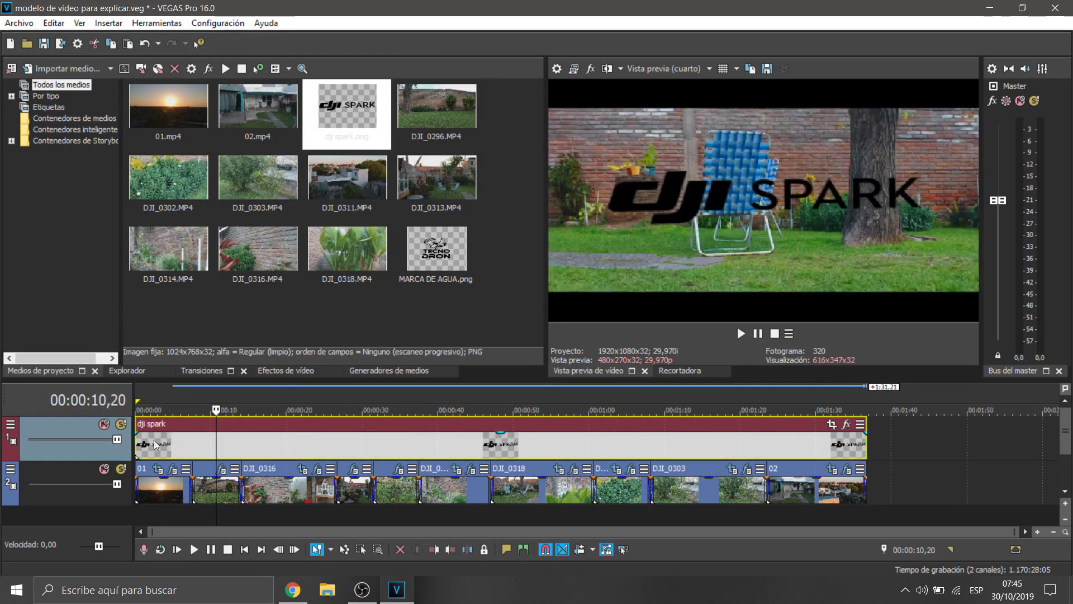
pyautogui.click(243, 549)
pyautogui.click(193, 550)
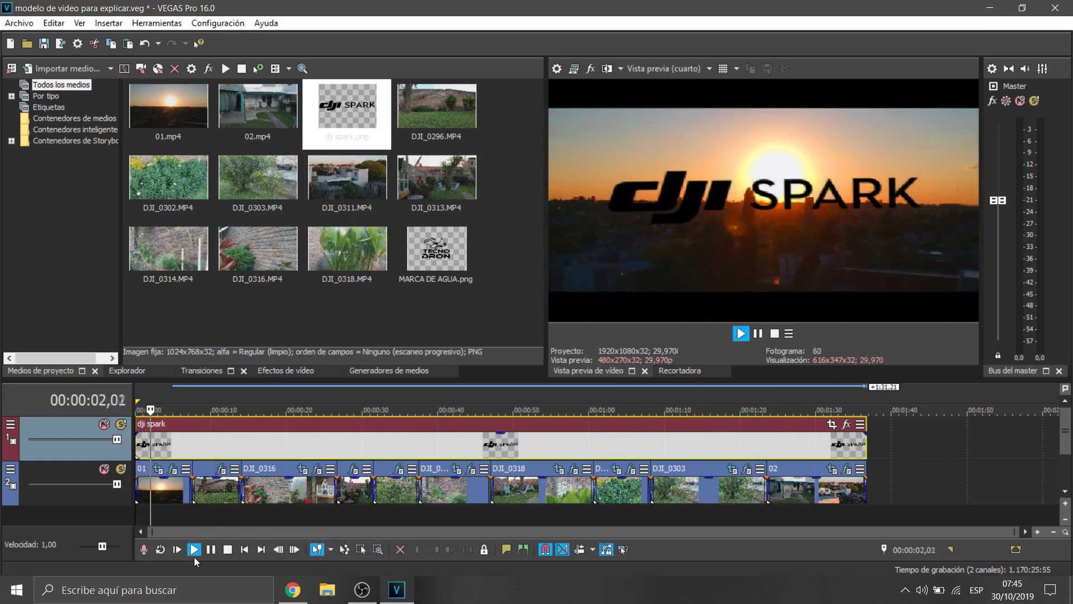
pyautogui.click(211, 550)
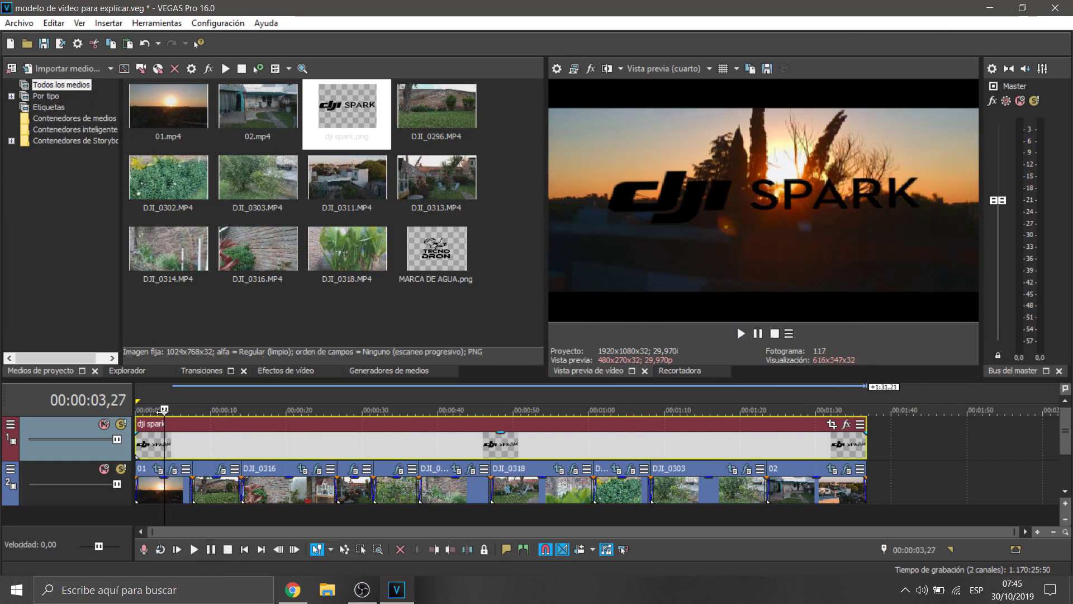
# Step: Move to 00:00:02,13 and match the dji spark event's pan/crop frame to the output aspect
pyautogui.press('space')
pyautogui.press('j')
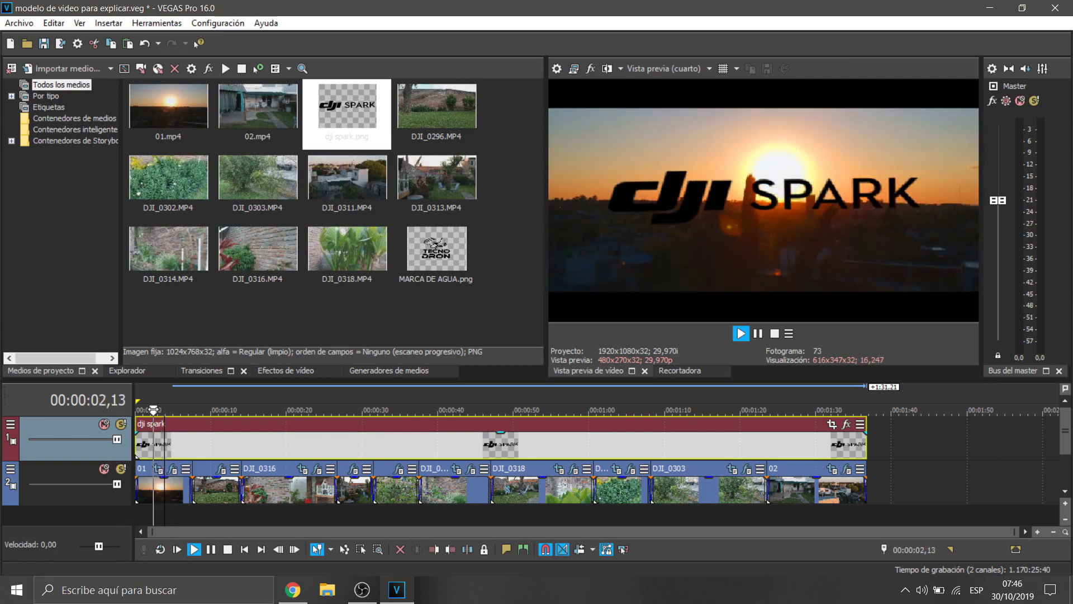
pyautogui.press('space')
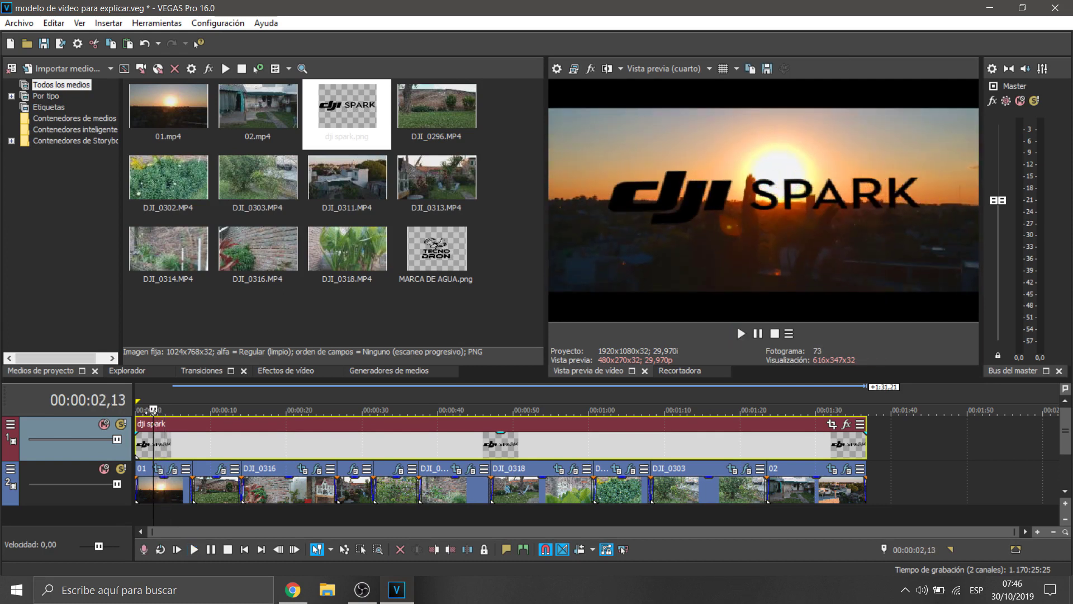
pyautogui.click(831, 424)
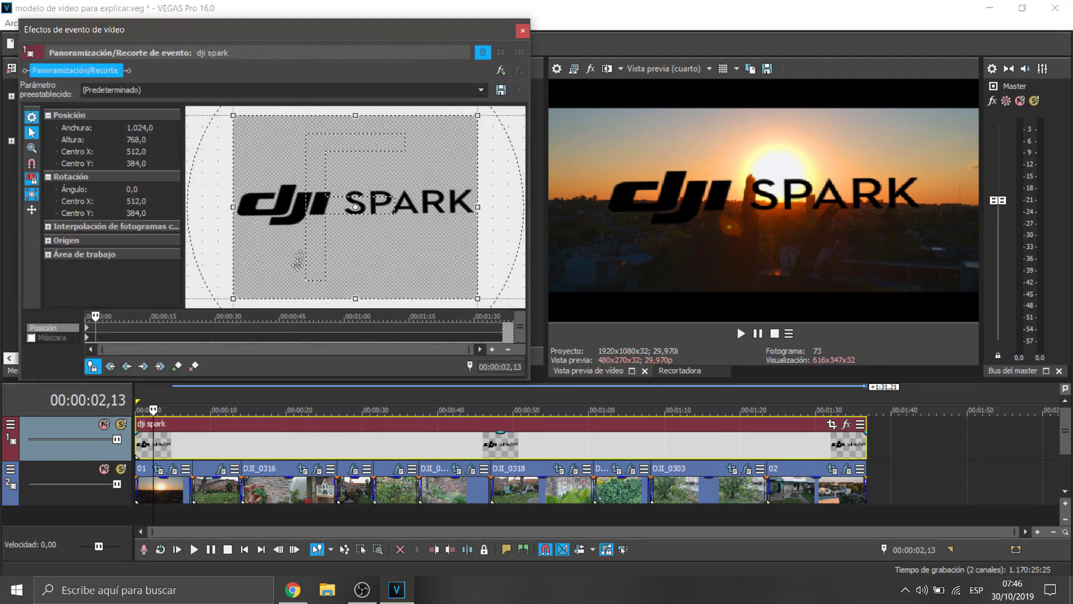
pyautogui.rightClick(302, 247)
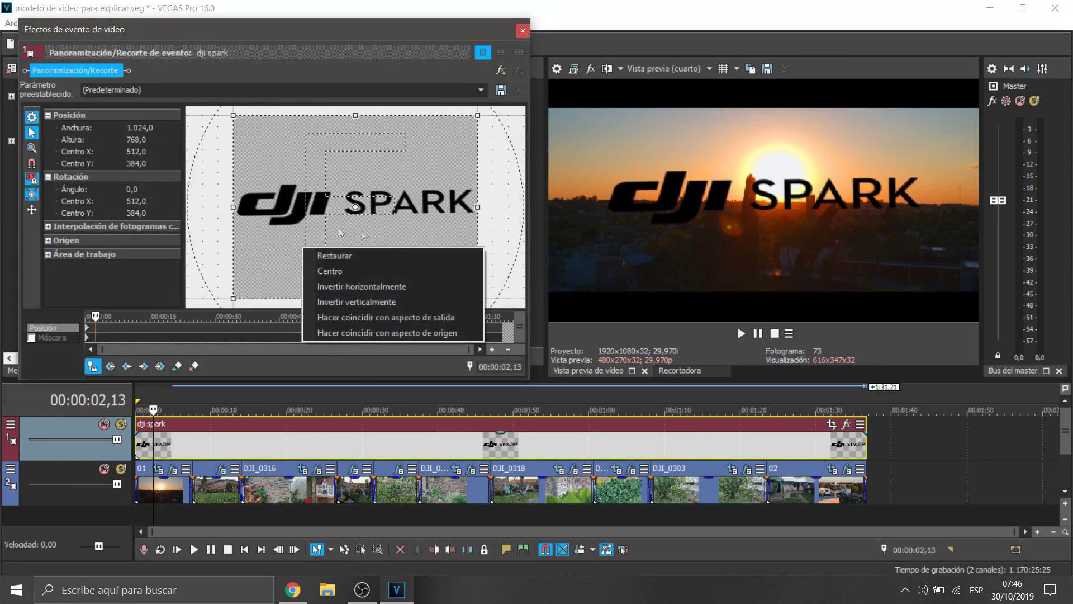
pyautogui.click(402, 318)
pyautogui.scroll(-2, 382, 265)
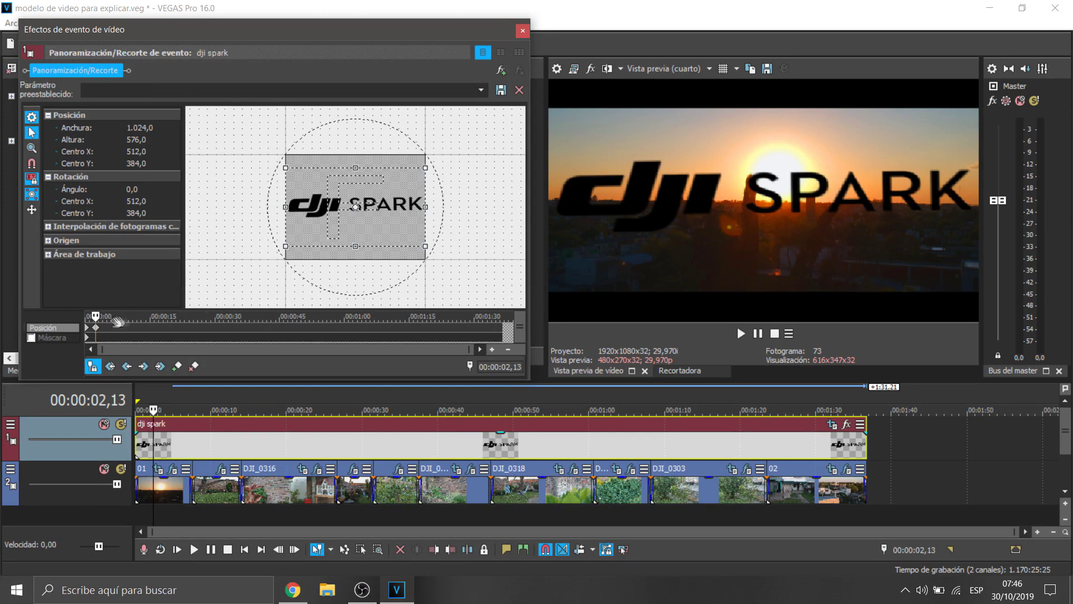
# Step: At 00:00:03,26, enlarge the logo's pan/crop frame to about 3820 × 2149, place the logo in the picture's lower-left corner, and return to the timeline start
pyautogui.moveTo(95, 316); pyautogui.dragTo(102, 316)
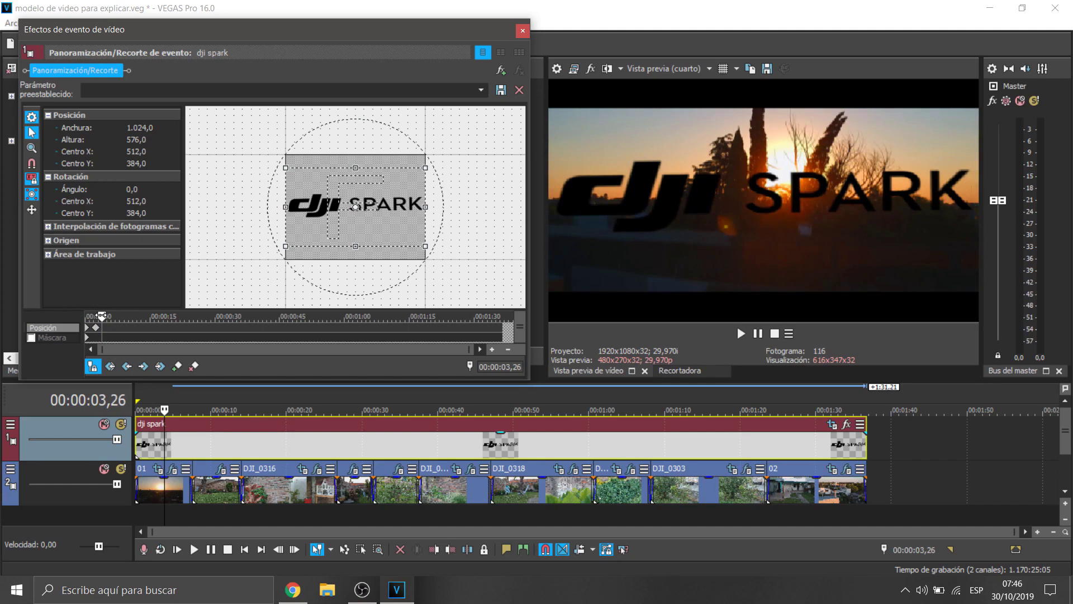
pyautogui.scroll(-2, 426, 251)
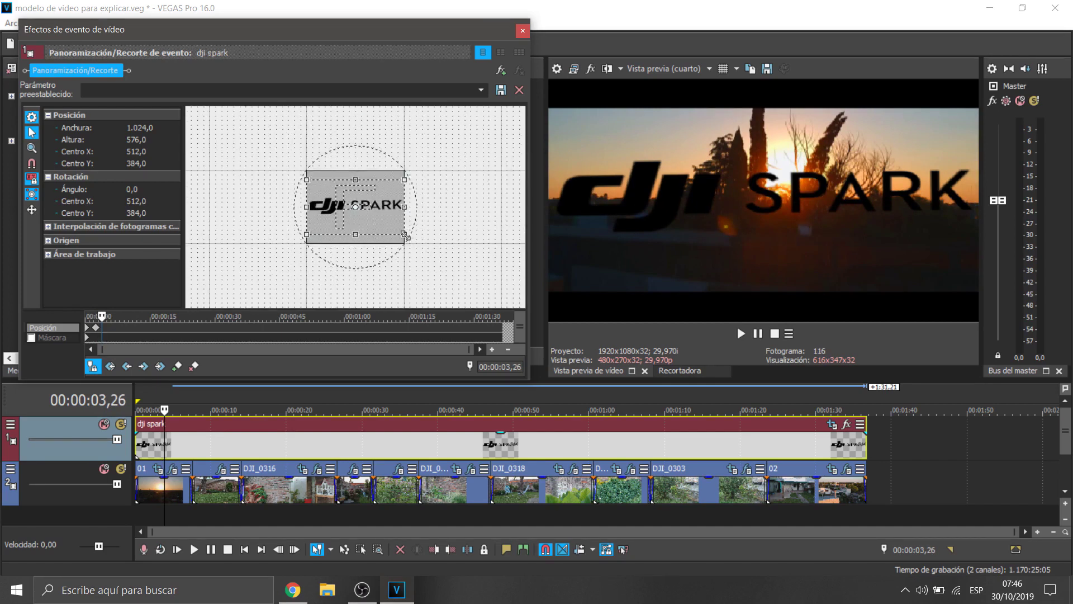
pyautogui.moveTo(404, 234); pyautogui.dragTo(535, 371)
pyautogui.moveTo(376, 269); pyautogui.dragTo(472, 203)
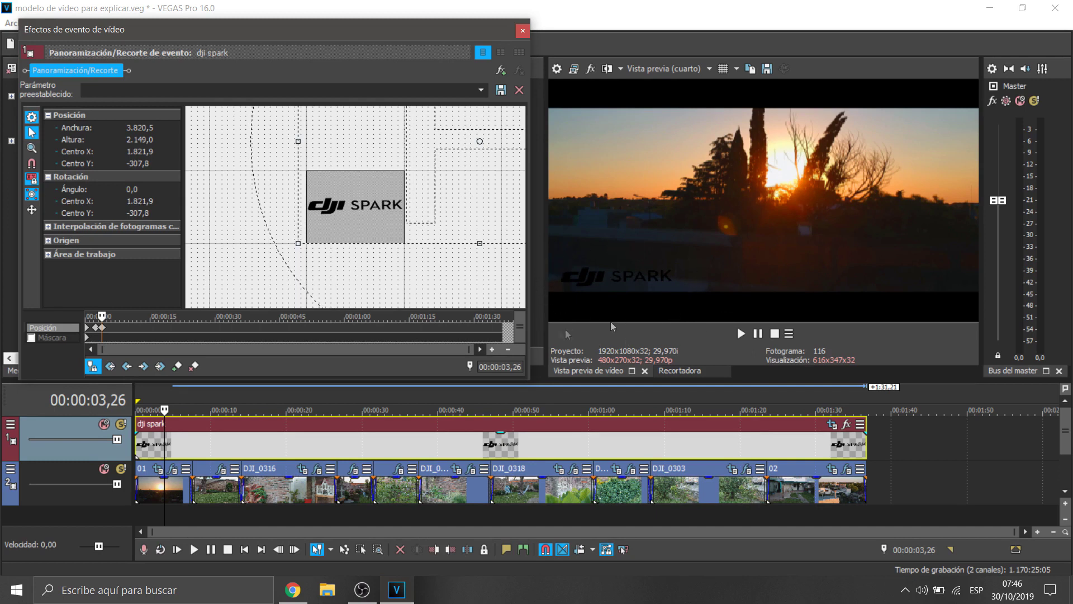
pyautogui.click(521, 31)
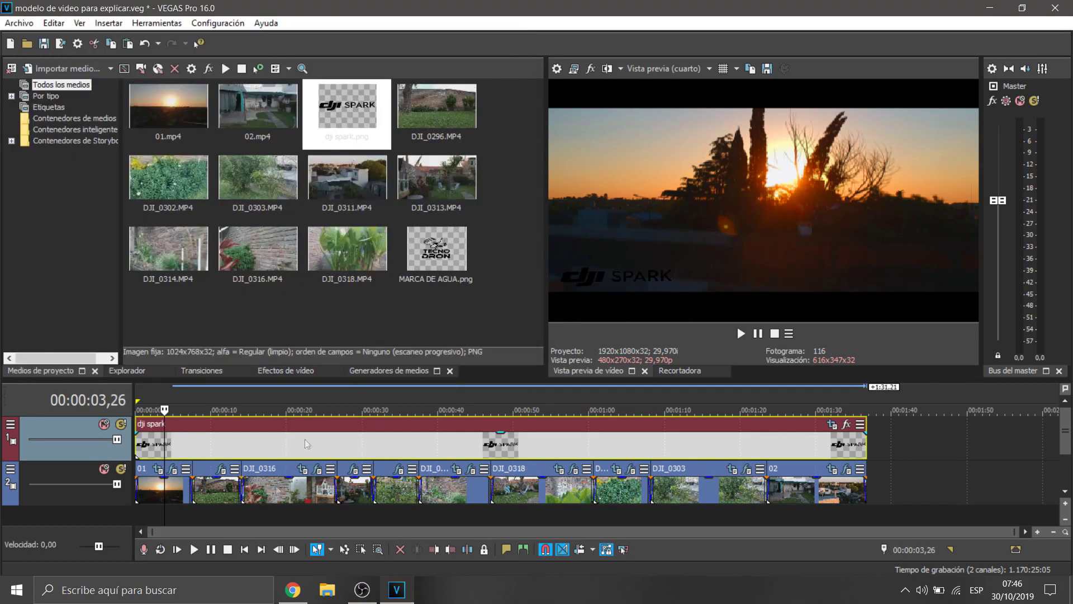
pyautogui.click(244, 550)
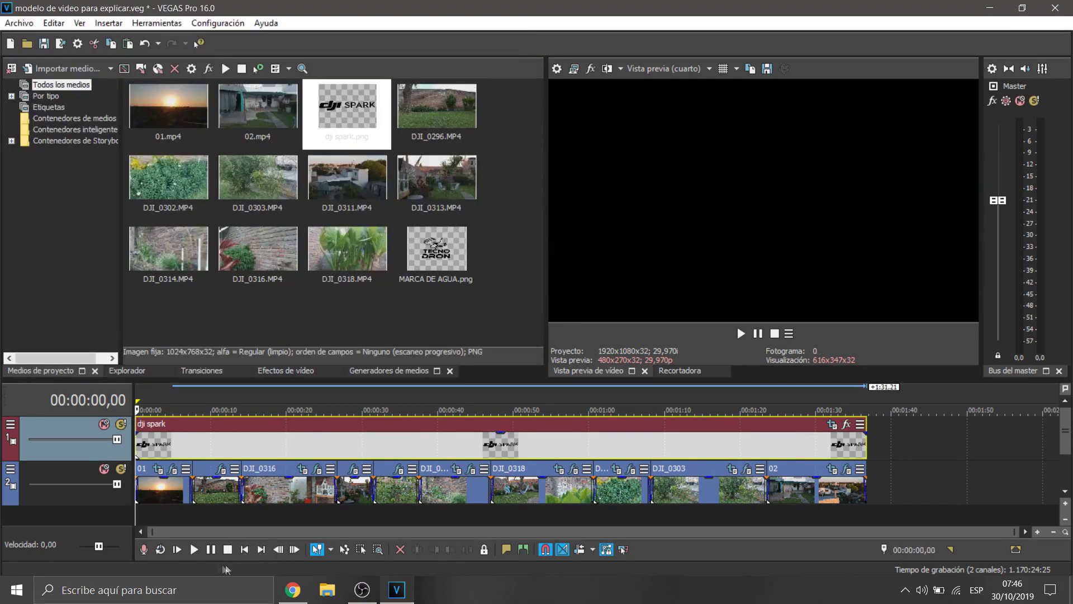
# Step: Play the timeline from the start, insert a new video track above the dji spark track, and stop playback
pyautogui.click(189, 551)
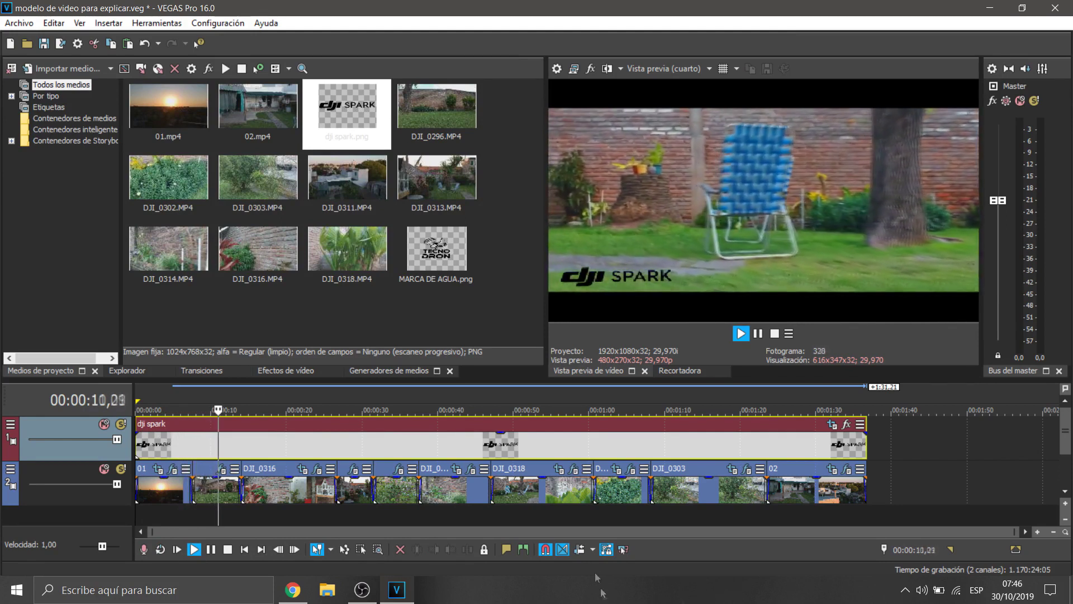
pyautogui.rightClick(577, 511)
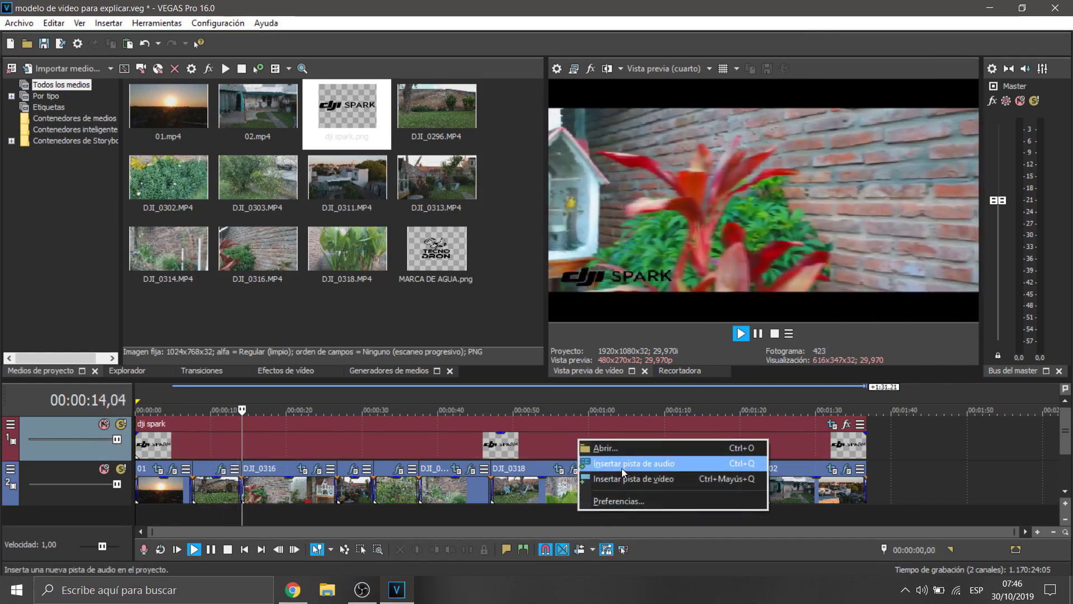
pyautogui.click(616, 480)
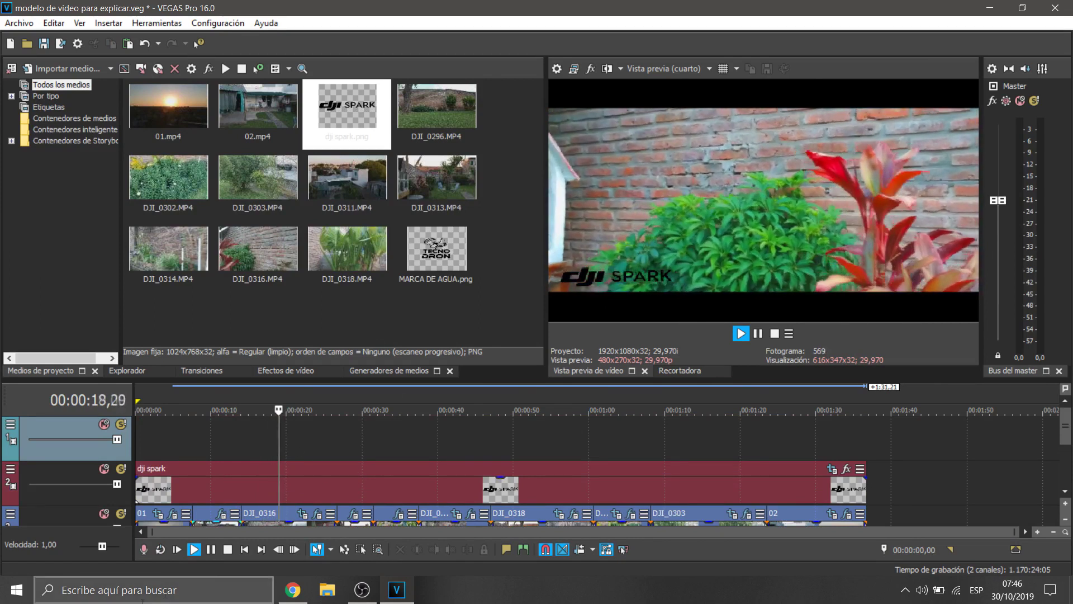
pyautogui.click(226, 549)
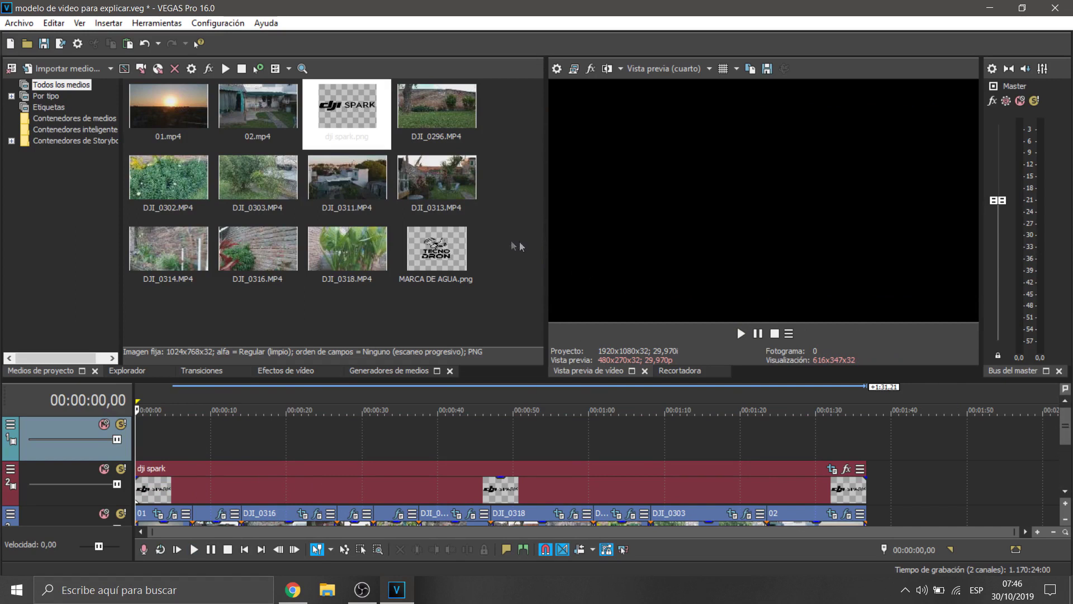
# Step: Place MARCA DE AGUA.png on the new track from about 00:00:05,22 to the end of the clips, and move to its start
pyautogui.moveTo(437, 280); pyautogui.dragTo(202, 471)
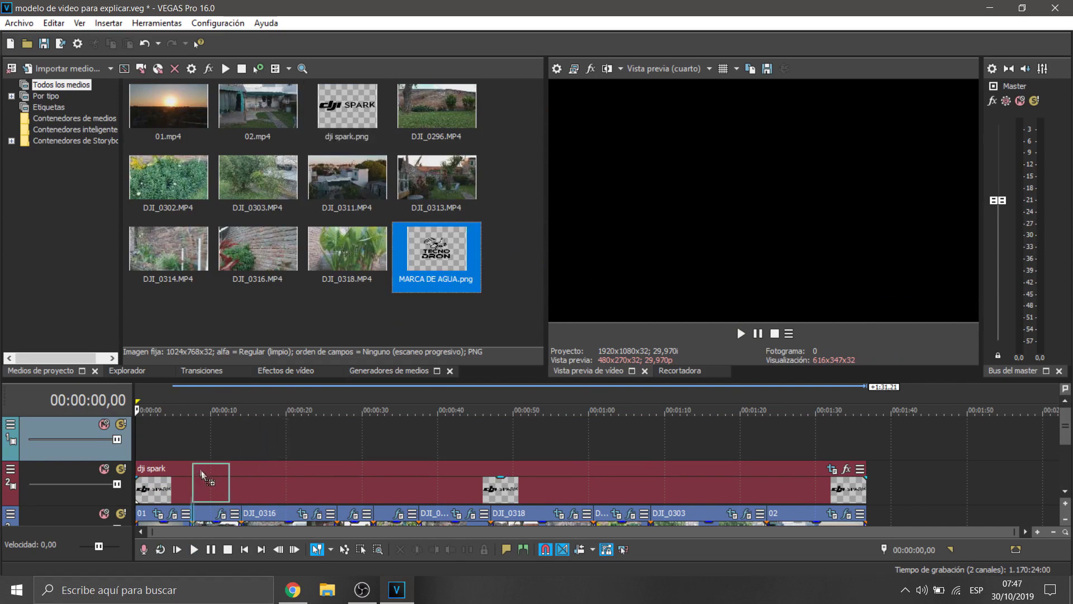
pyautogui.moveTo(185, 435); pyautogui.dragTo(865, 425)
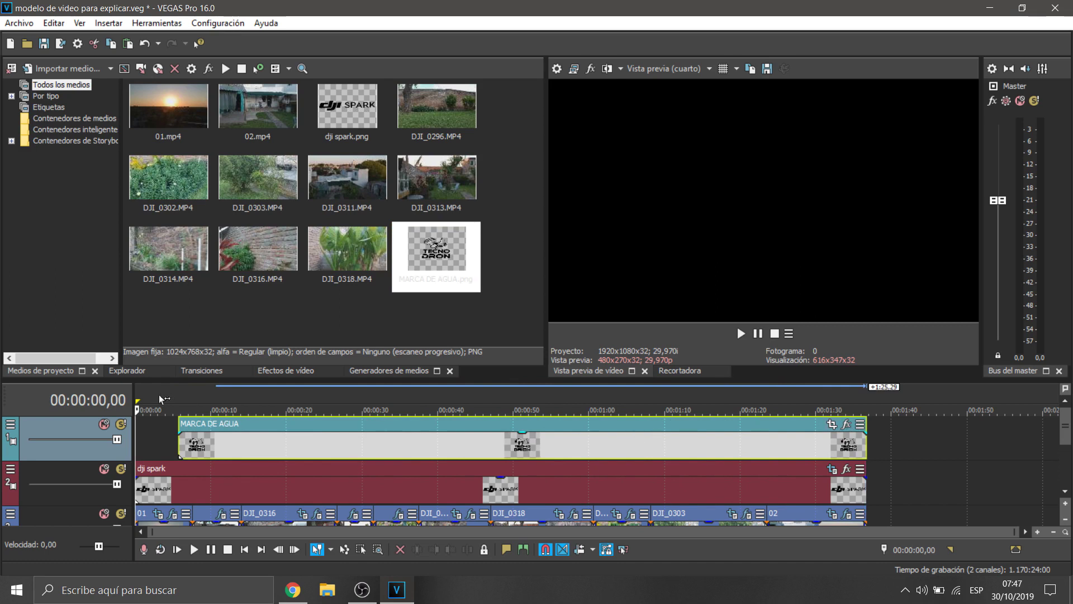
pyautogui.click(178, 394)
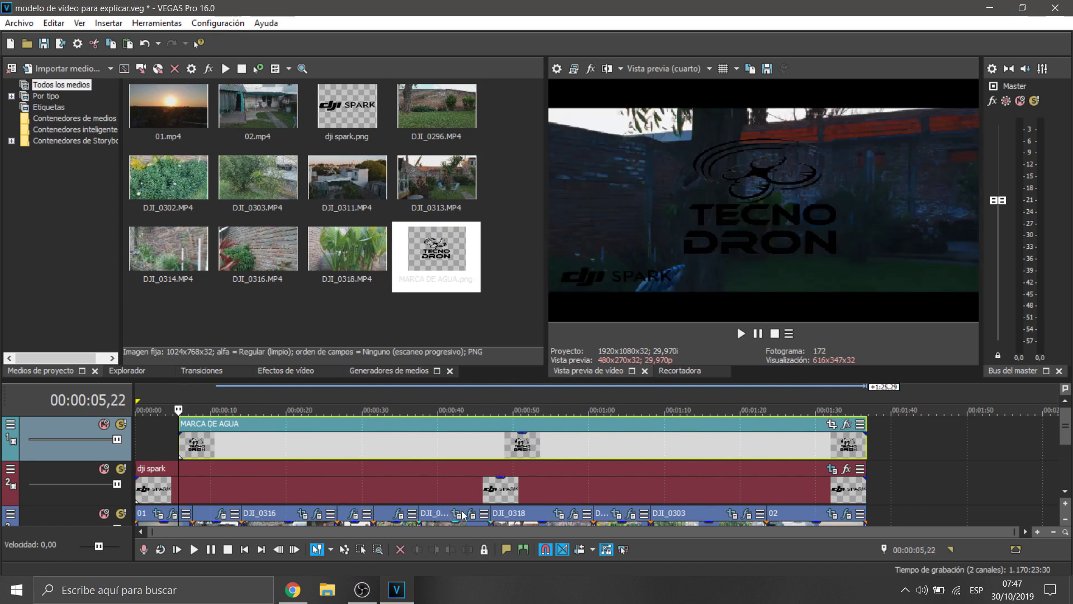
# Step: Match the MARCA DE AGUA event's pan/crop frame to the output aspect
pyautogui.click(832, 423)
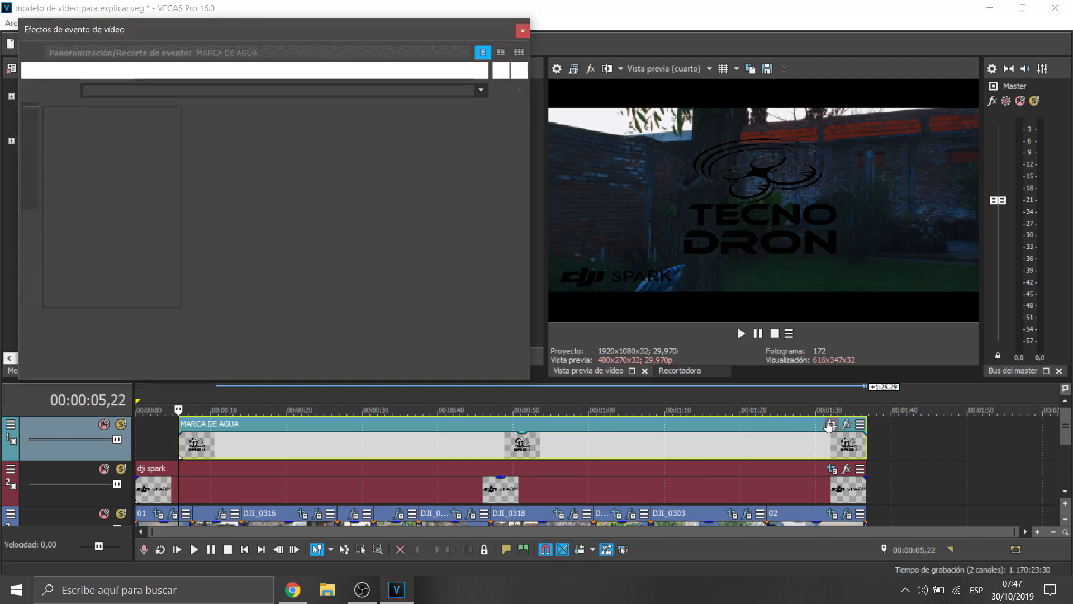
pyautogui.rightClick(288, 230)
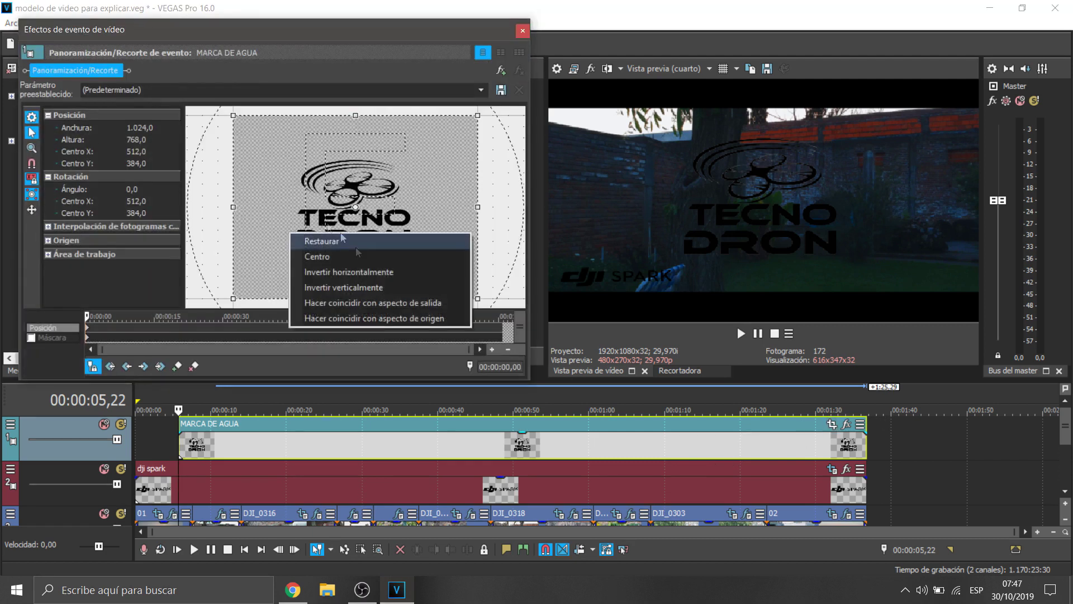
pyautogui.click(355, 301)
# Step: Enlarge the watermark's pan/crop frame and offset it so the small logo sits in the picture's upper-right corner
pyautogui.scroll(-6, 278, 247)
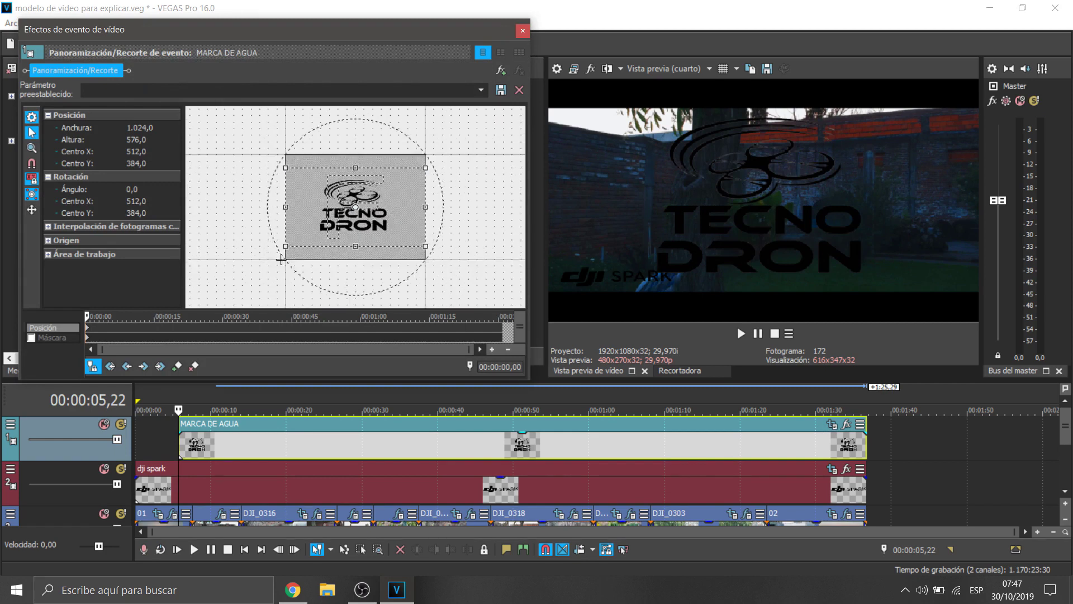
pyautogui.moveTo(390, 228); pyautogui.dragTo(516, 348)
pyautogui.moveTo(463, 230); pyautogui.dragTo(321, 281)
pyautogui.click(523, 30)
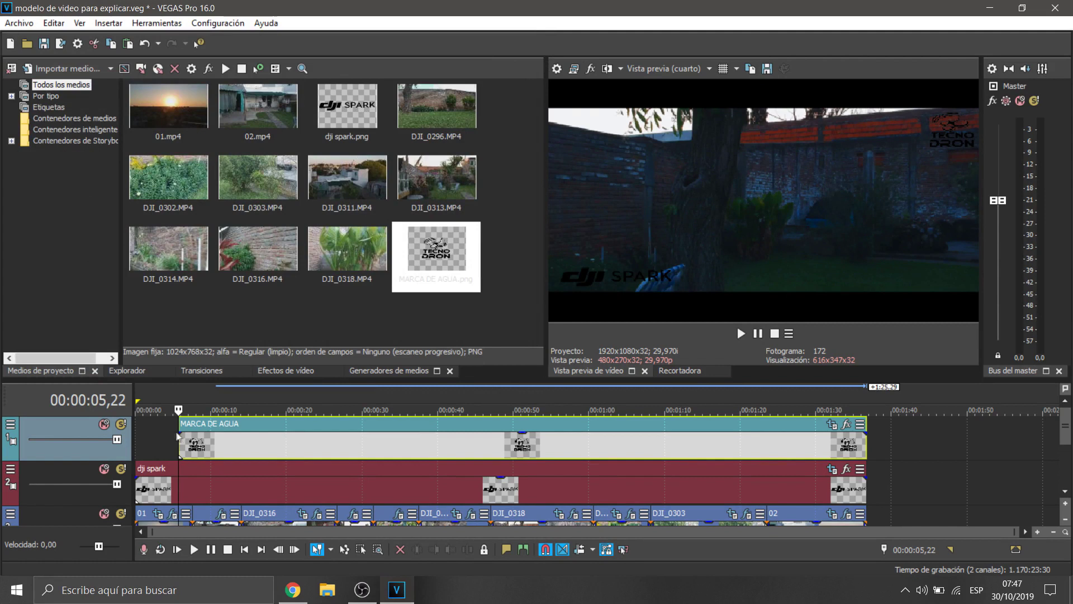
# Step: Add a short fade-in to the start of the MARCA DE AGUA event and play it from 00:00:03,07
pyautogui.moveTo(179, 431); pyautogui.dragTo(193, 435)
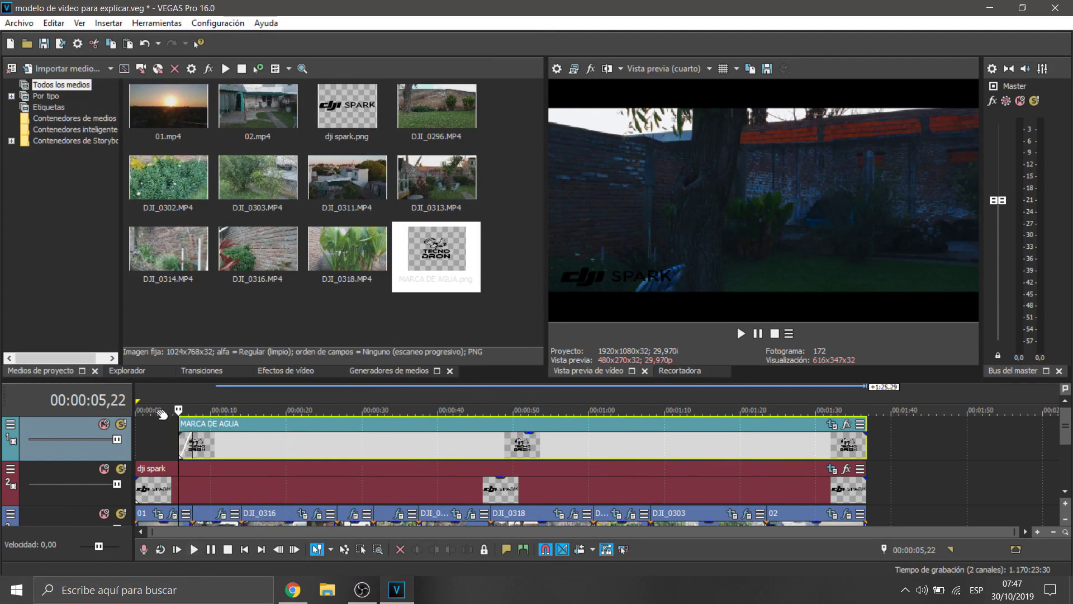
pyautogui.click(161, 389)
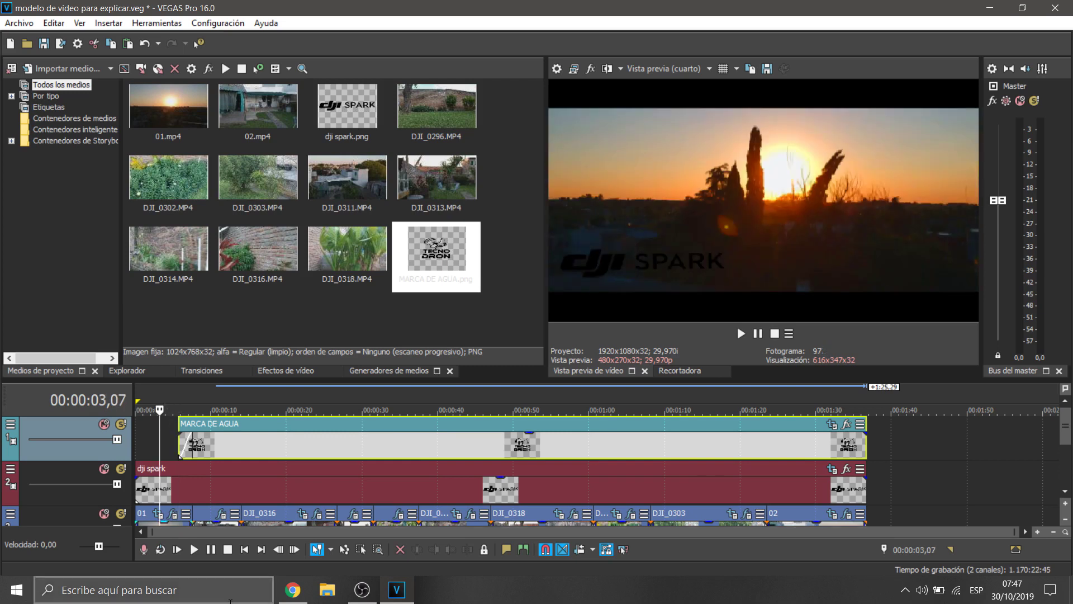
pyautogui.click(194, 550)
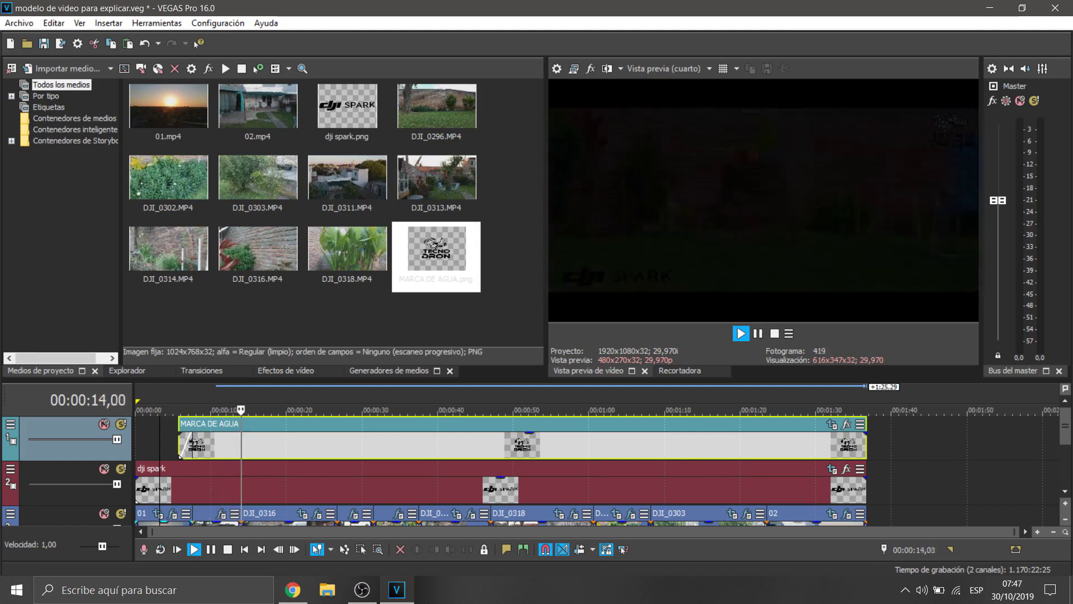
# Step: Check both logos over the DJI_0303 clip by playing from about 00:01:13, pausing at 00:01:15,02
pyautogui.click(908, 461)
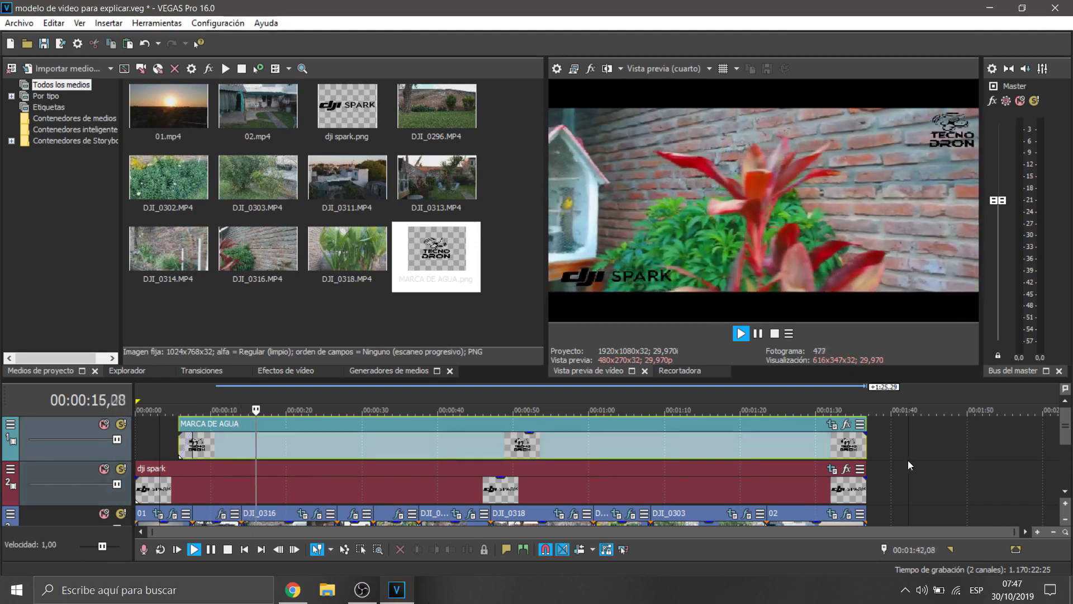
pyautogui.click(694, 407)
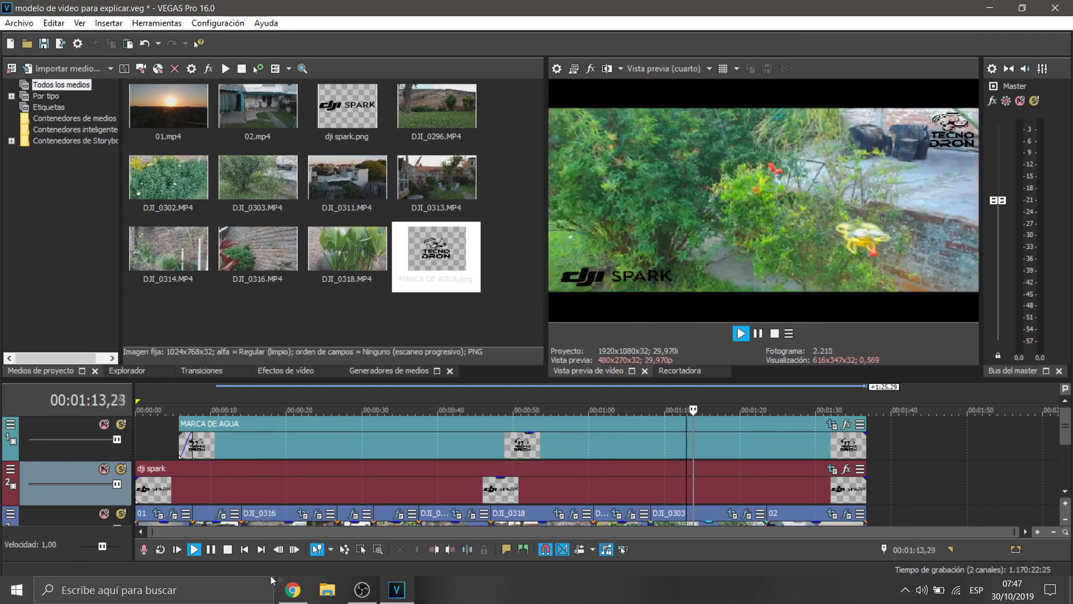
pyautogui.click(211, 550)
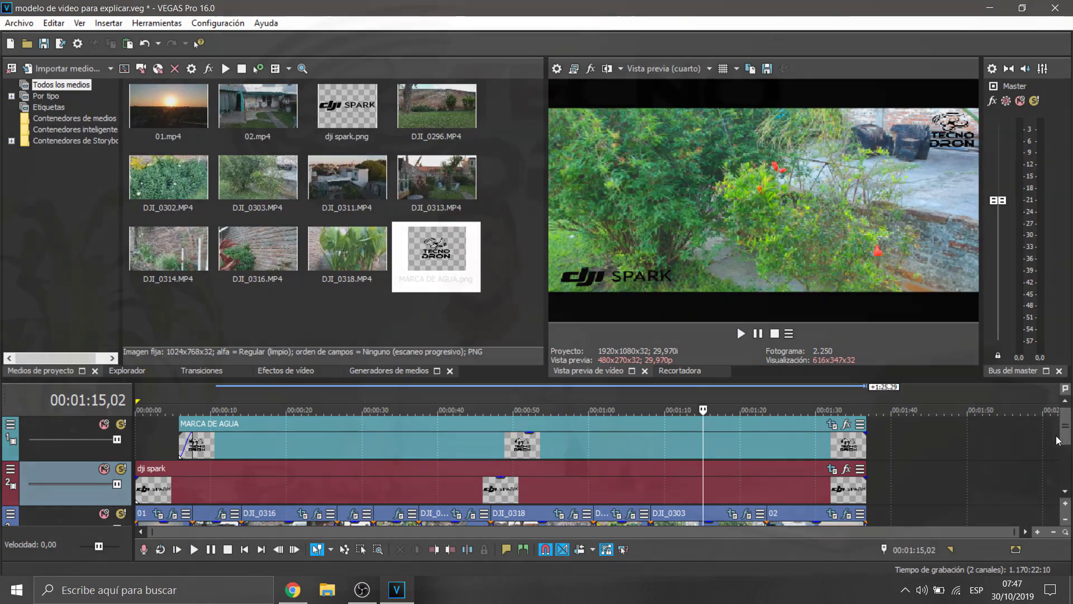